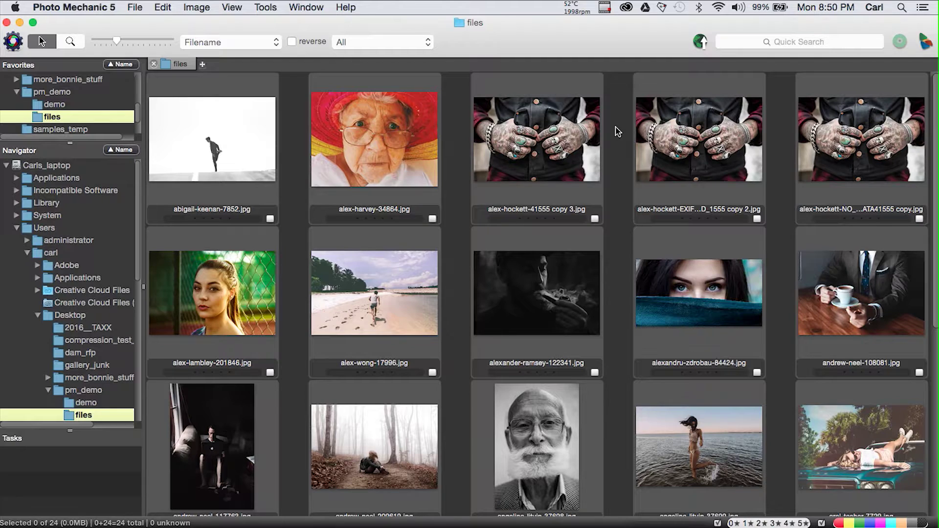
- Select all photos, then deselect the two rightmost tattooed-hands copies in the top row, leaving 22 selected
{"action": "key", "text": "super+a"}
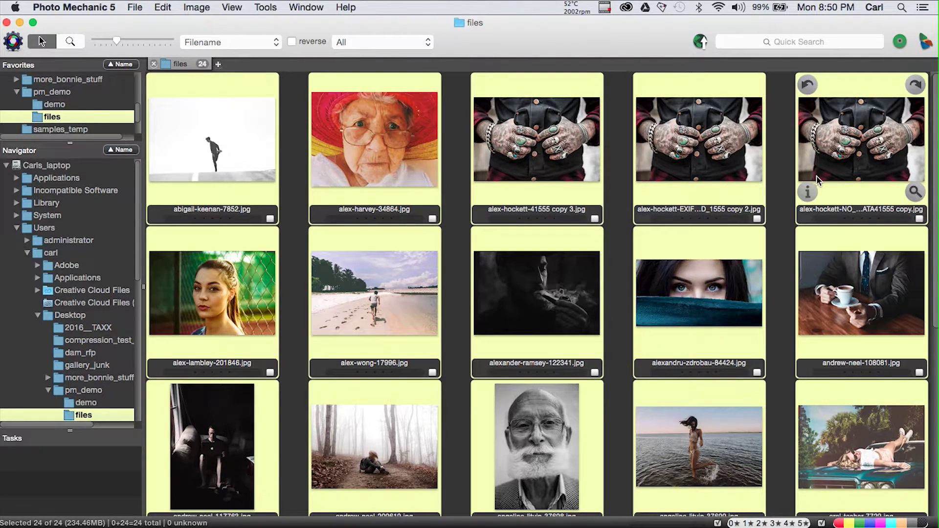
{"action": "left_click", "coordinate": [832, 169], "text": "super"}
{"action": "left_click", "coordinate": [715, 135], "text": "super"}
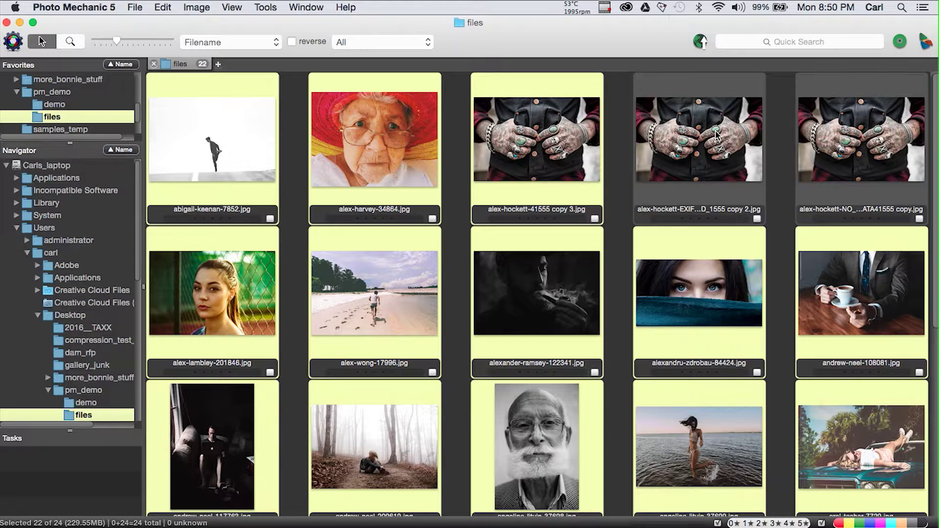
- Open Copy Options for the 22 selected photos and enable Apply IPTC stationery
{"action": "key", "text": "super+y"}
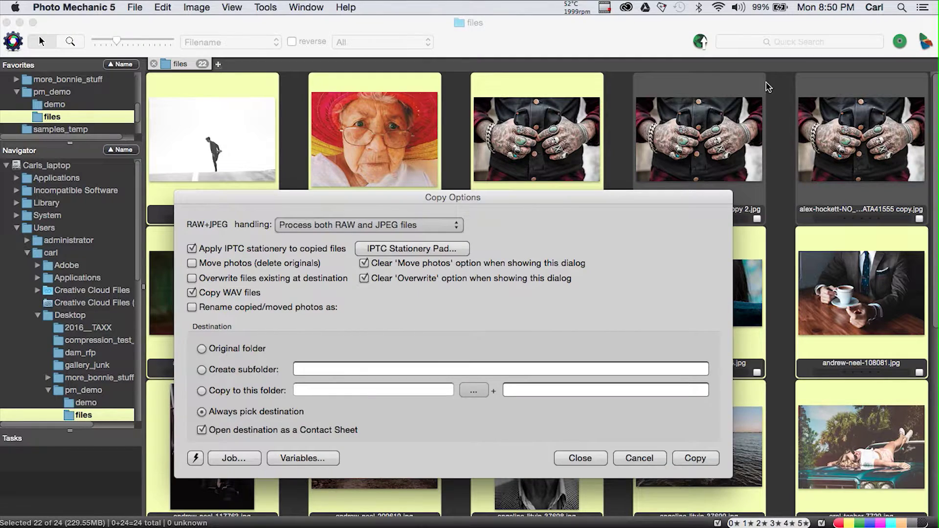
{"action": "left_click_drag", "start_coordinate": [556, 199], "coordinate": [539, 90]}
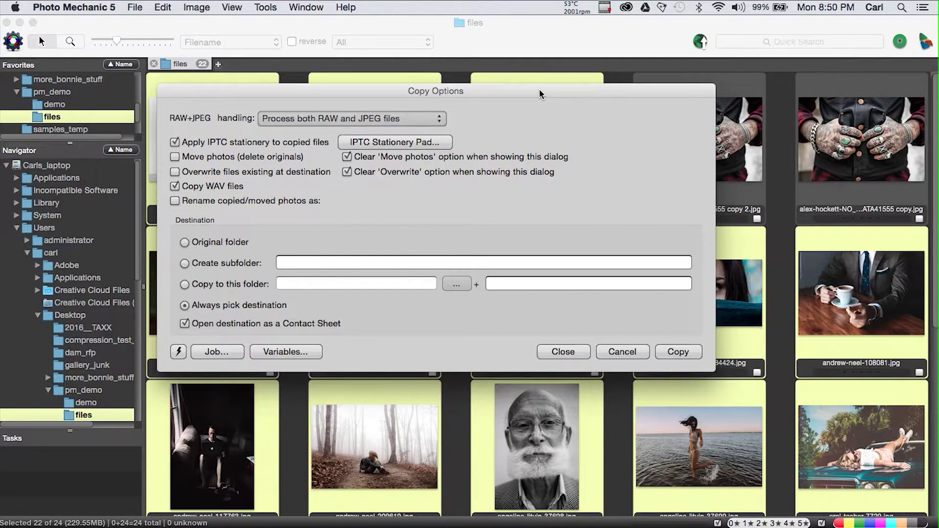
{"action": "left_click", "coordinate": [214, 141]}
- Open the IPTC Stationery Pad, clear all its fields, and show the saved stationery templates menu
{"action": "left_click", "coordinate": [380, 142]}
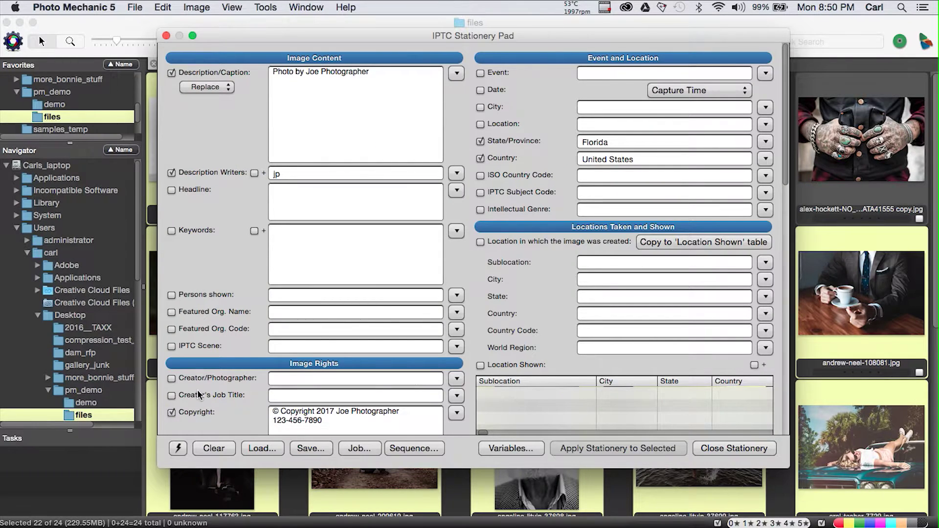
{"action": "left_click", "coordinate": [206, 449]}
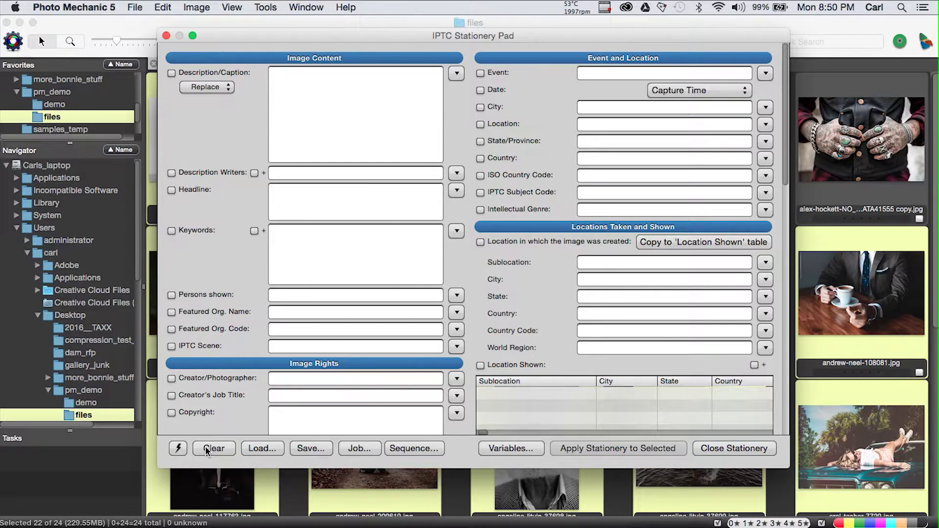
{"action": "left_click", "coordinate": [178, 448]}
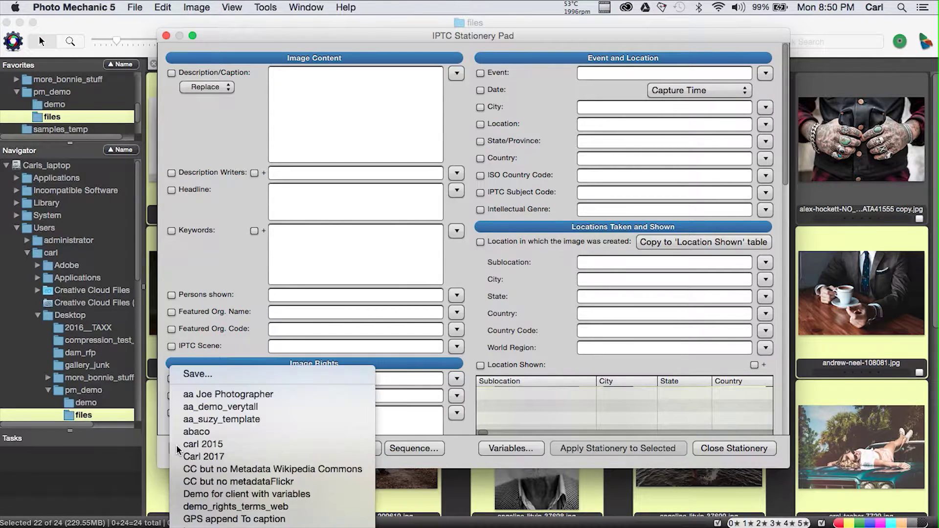
- Load the aa Joe Photographer template, filling caption, writer, Florida, United States and copyright
{"action": "left_click", "coordinate": [206, 394]}
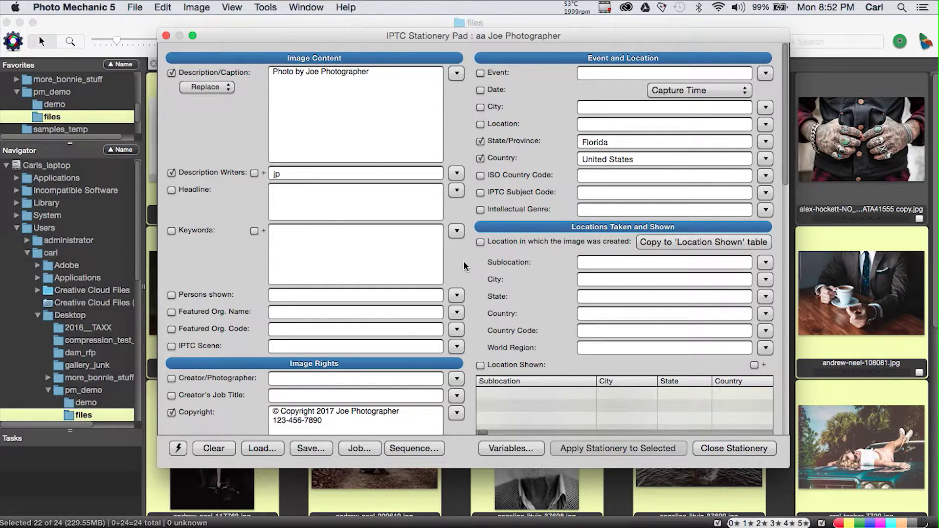
- Close the stationery pad and copy the 22 selected photos into the pm_demo/demo folder
{"action": "left_click", "coordinate": [729, 448]}
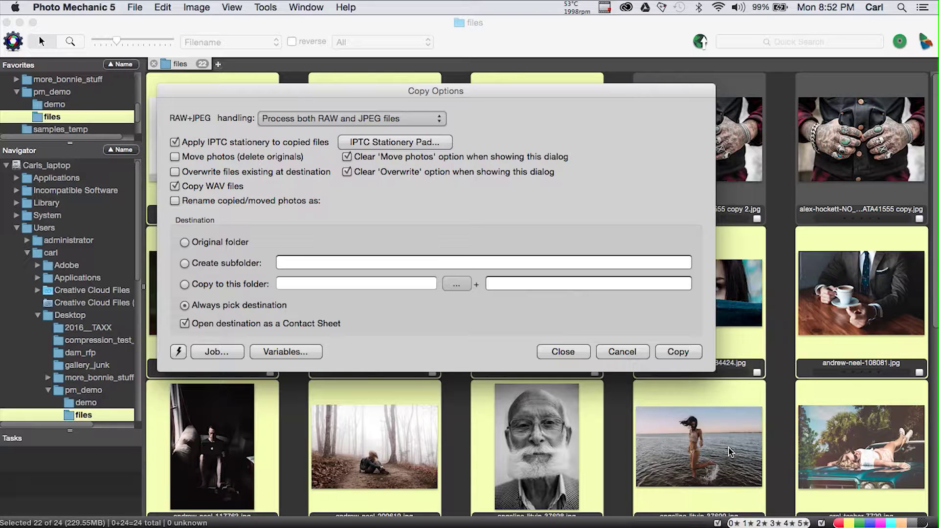
{"action": "left_click", "coordinate": [685, 352]}
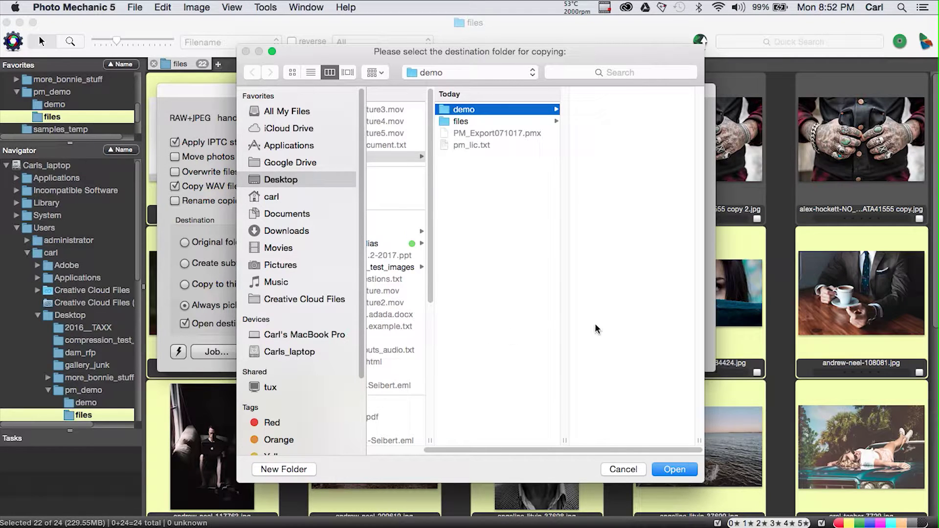
{"action": "left_click", "coordinate": [676, 470]}
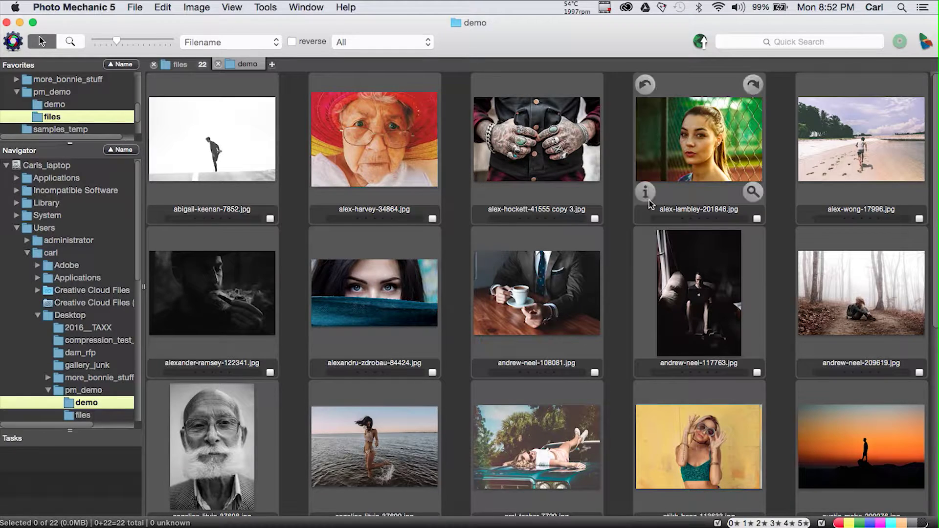
- Open IPTC Info for abigail-keenan-7852.jpg to check its stationery caption, writer and copyright
{"action": "mouse_move", "coordinate": [196, 189]}
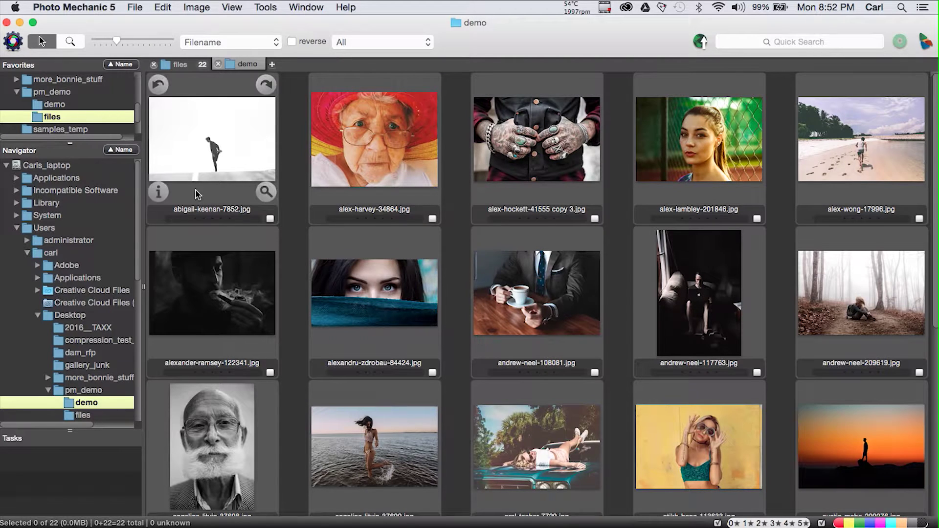
{"action": "left_click", "coordinate": [159, 193]}
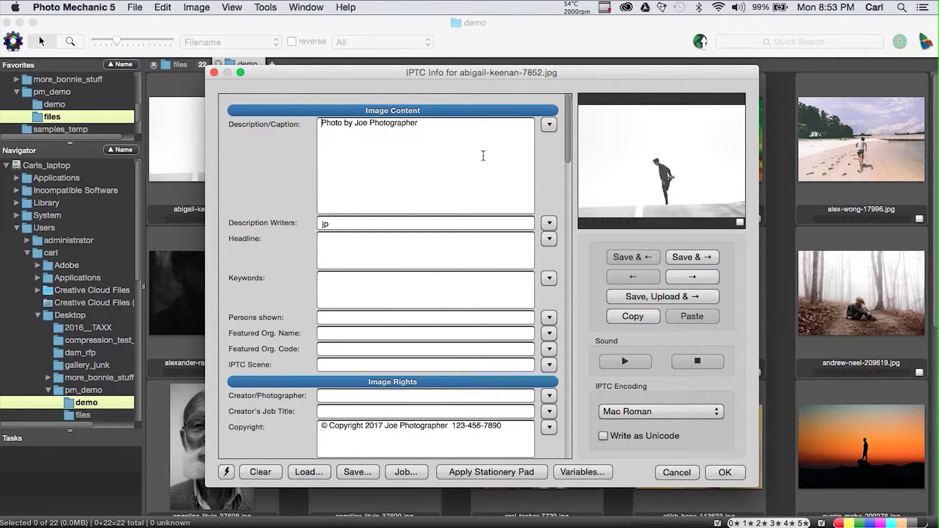
{"action": "mouse_move", "coordinate": [568, 143]}
{"action": "left_mouse_down"}
{"action": "mouse_move", "coordinate": [572, 199]}
{"action": "mouse_move", "coordinate": [571, 143]}
{"action": "left_mouse_up"}
- Cancel the IPTC Info dialog for abigail-keenan-7852.jpg without saving changes
{"action": "left_click", "coordinate": [677, 473]}
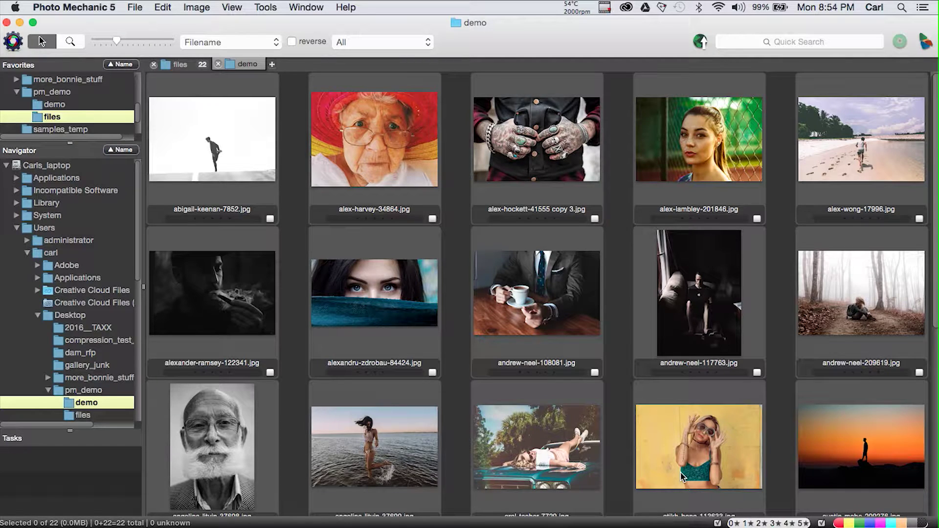
- Select all 22 demo photos, open the IPTC Stationery Pad, and clear every field
{"action": "mouse_move", "coordinate": [358, 439]}
{"action": "key", "text": "super+a"}
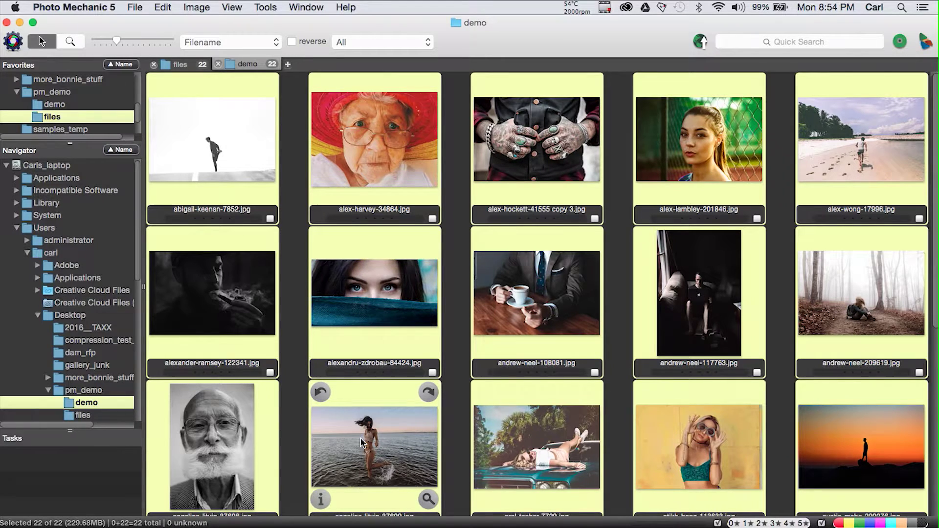
{"action": "key", "text": "super+i"}
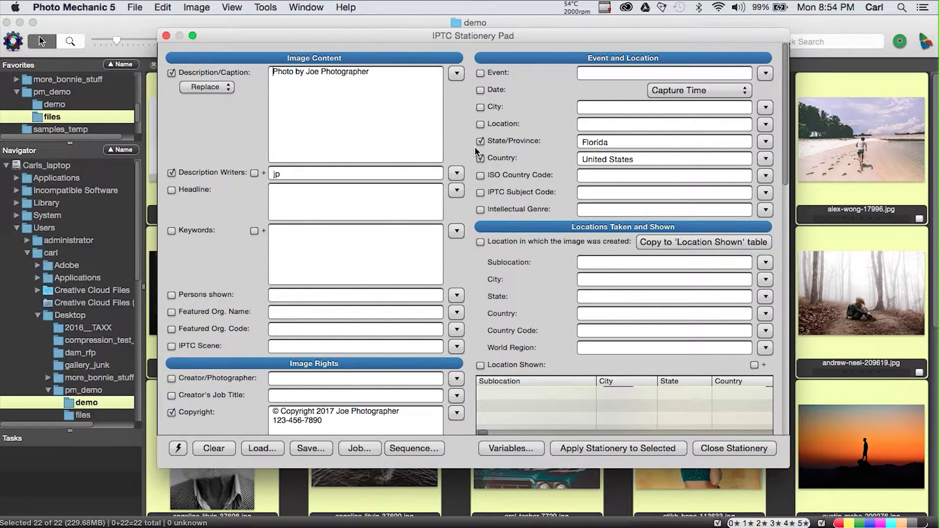
{"action": "left_click", "coordinate": [210, 447]}
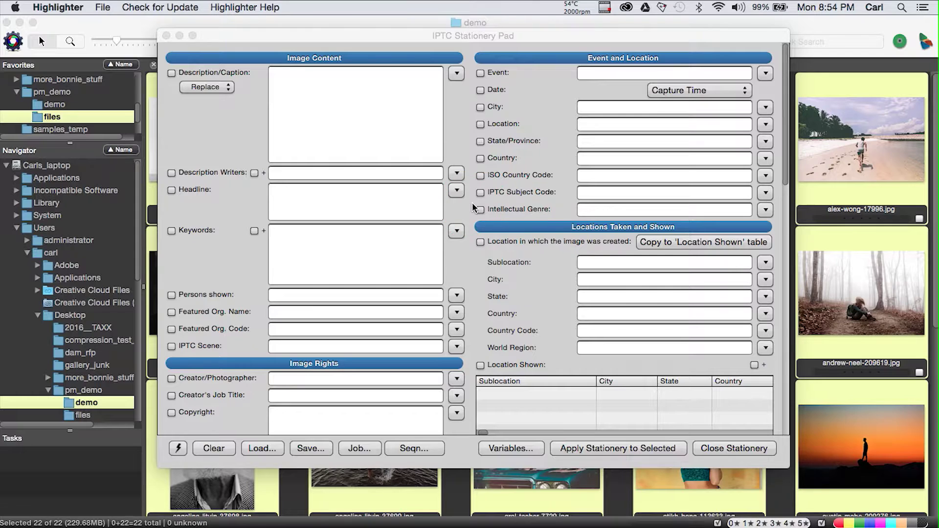
- Type 'This is a caption for all the photos in this folder.' into Description/Caption
{"action": "left_click", "coordinate": [290, 77]}
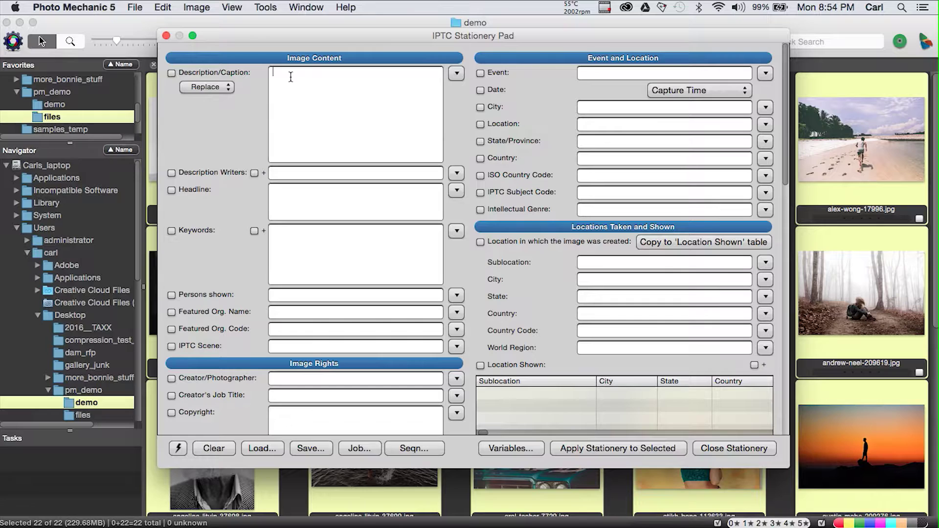
{"action": "type", "text": "This is ac"}
{"action": "key", "text": "BackSpace"}
{"action": "type", "text": "caption for all the photo"}
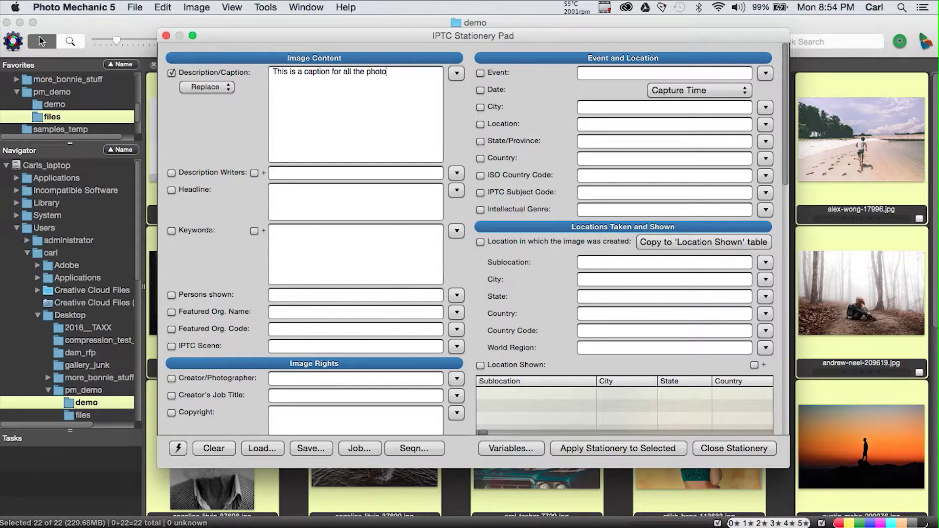
{"action": "type", "text": "s in this folder."}
{"action": "key", "text": "alt"}
- Switch the Description/Caption mode from Replace to Prefix
{"action": "left_click", "coordinate": [229, 86]}
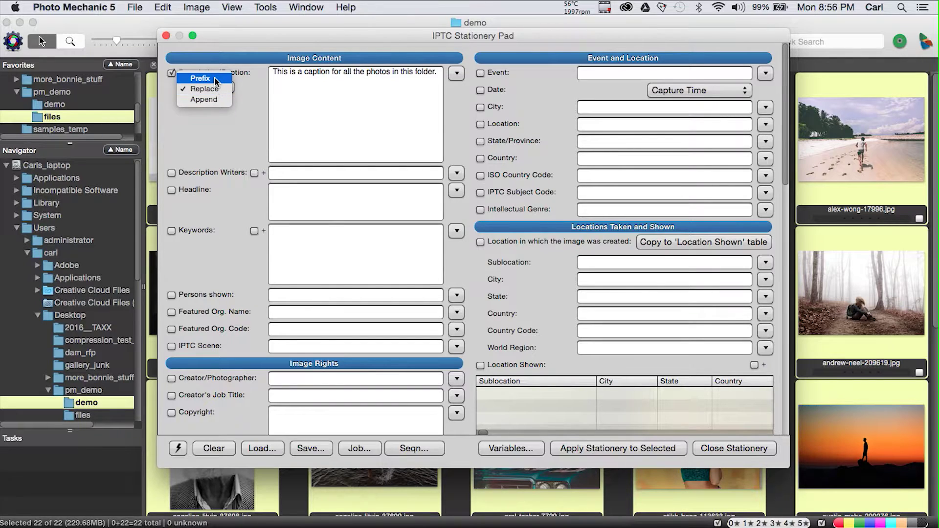
{"action": "left_click", "coordinate": [216, 81]}
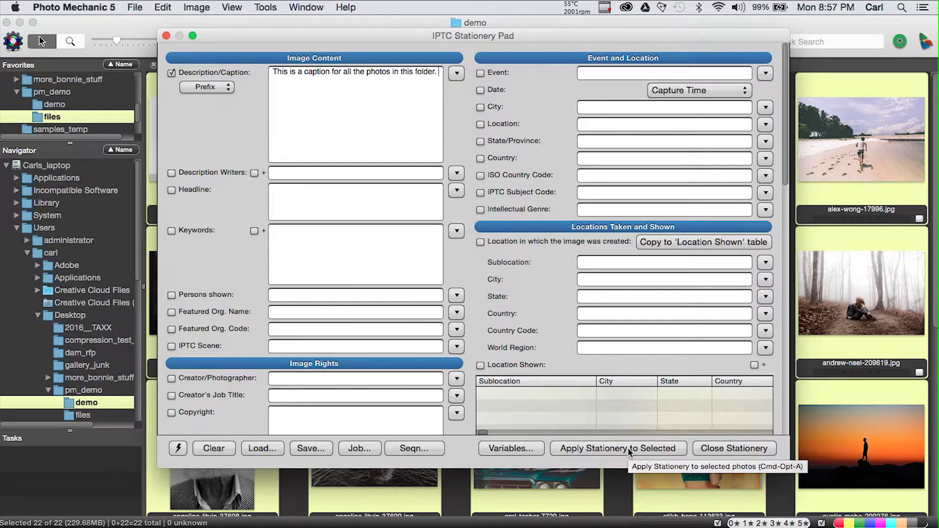
- Apply the IPTC stationery pad to all 22 selected photos, then deselect them
{"action": "left_click", "coordinate": [727, 449]}
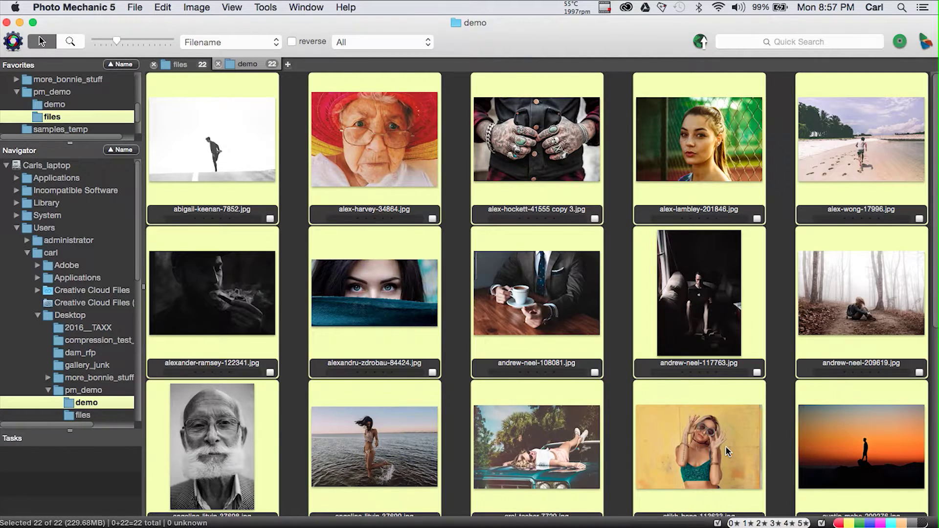
{"action": "right_click", "coordinate": [236, 135]}
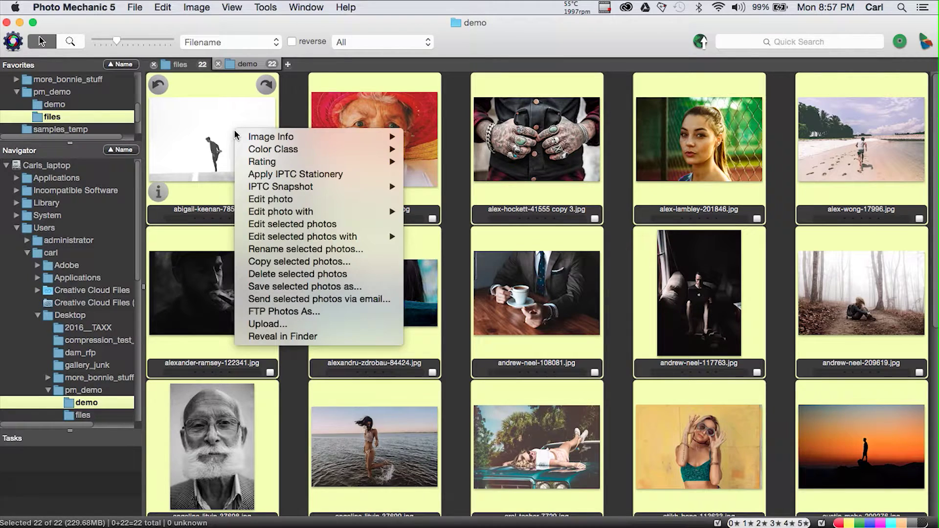
{"action": "left_click", "coordinate": [280, 175]}
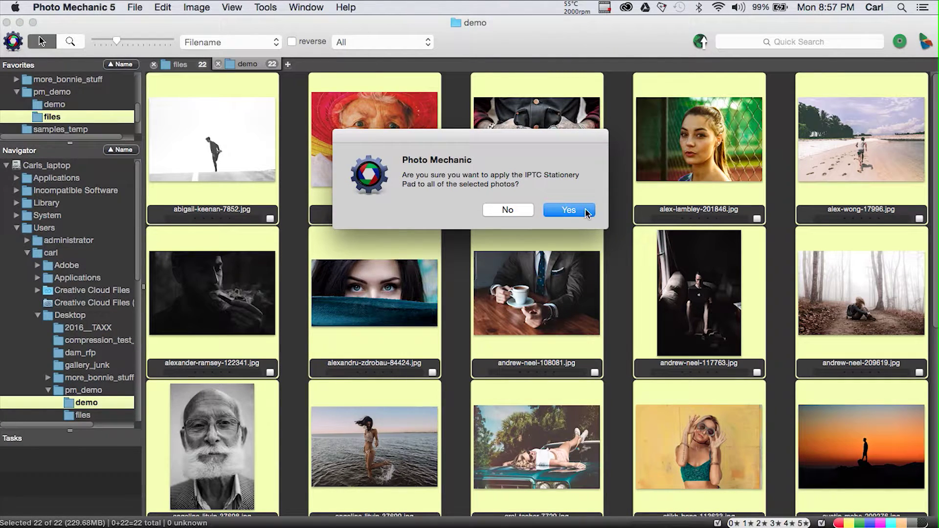
{"action": "left_click", "coordinate": [569, 210]}
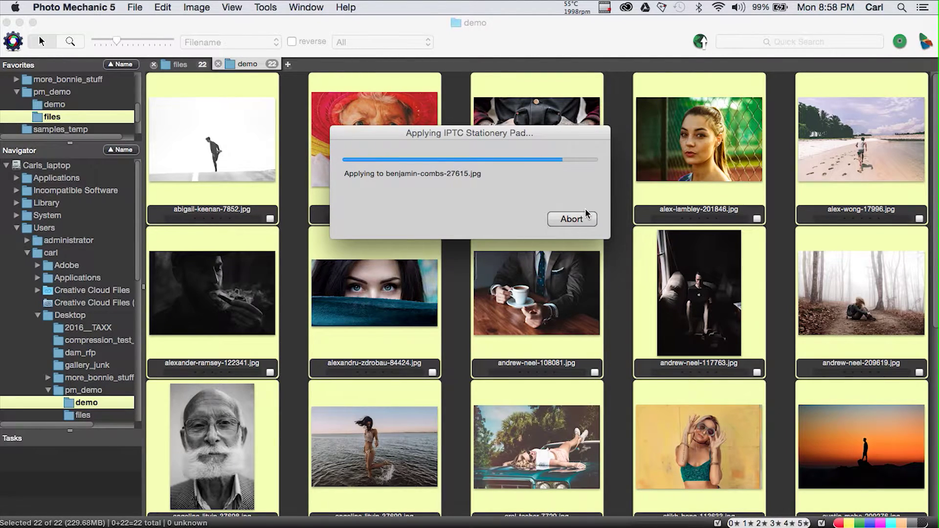
{"action": "left_click", "coordinate": [625, 249]}
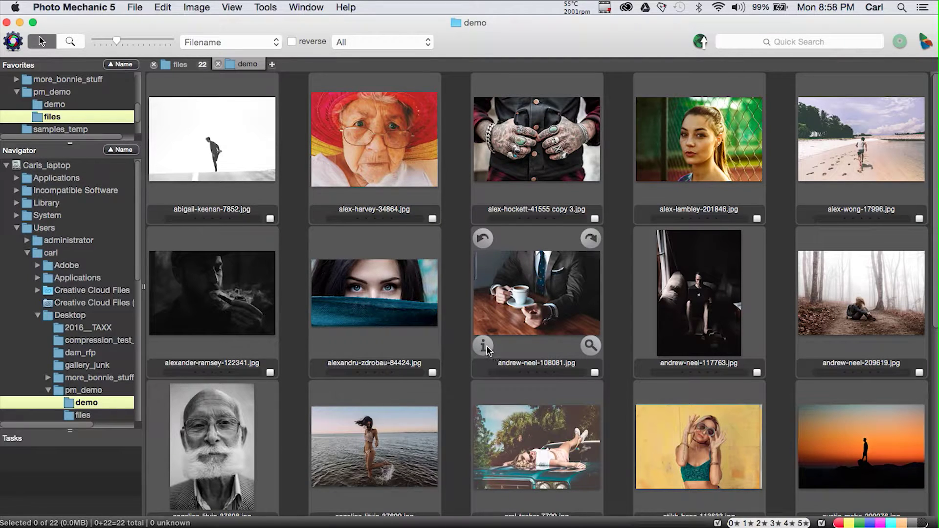
{"action": "left_click", "coordinate": [484, 346]}
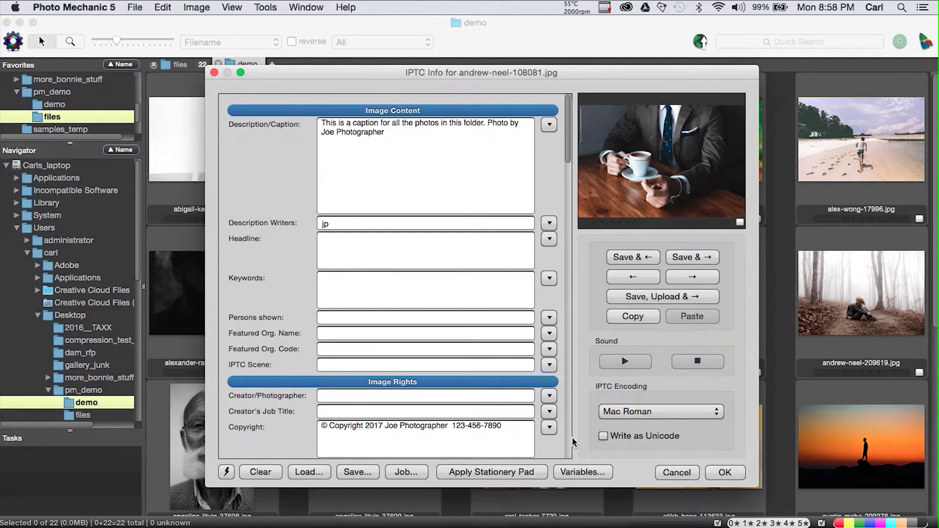
{"action": "left_click", "coordinate": [677, 472]}
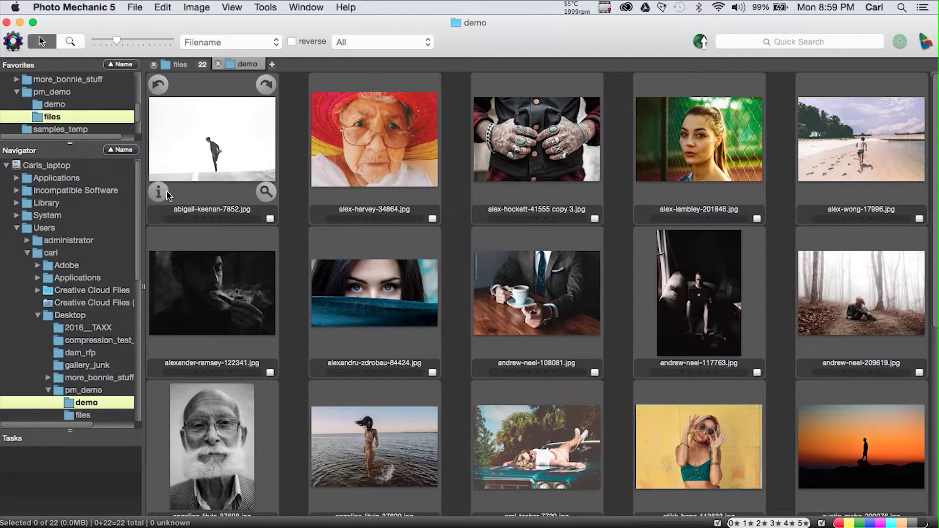
- Add 'This runner is participating in the metadata marathon.' at the start of abigail-keenan-7852.jpg's caption
{"action": "left_click", "coordinate": [158, 192]}
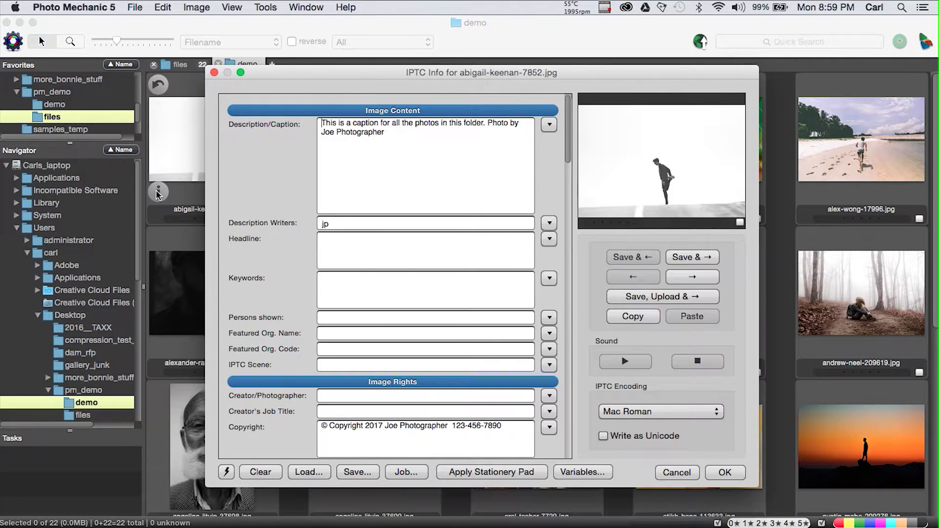
{"action": "type", "text": "This runner"}
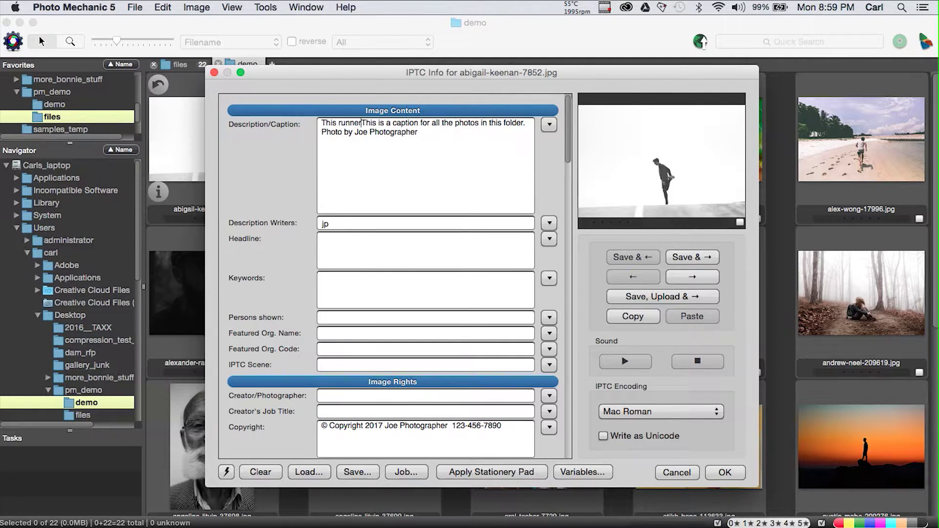
{"action": "type", "text": " is partic"}
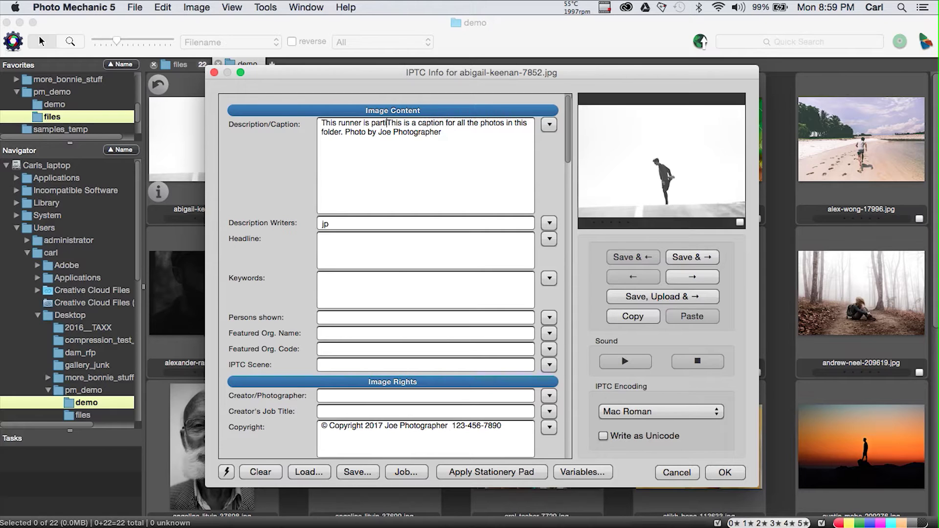
{"action": "type", "text": "ipating"}
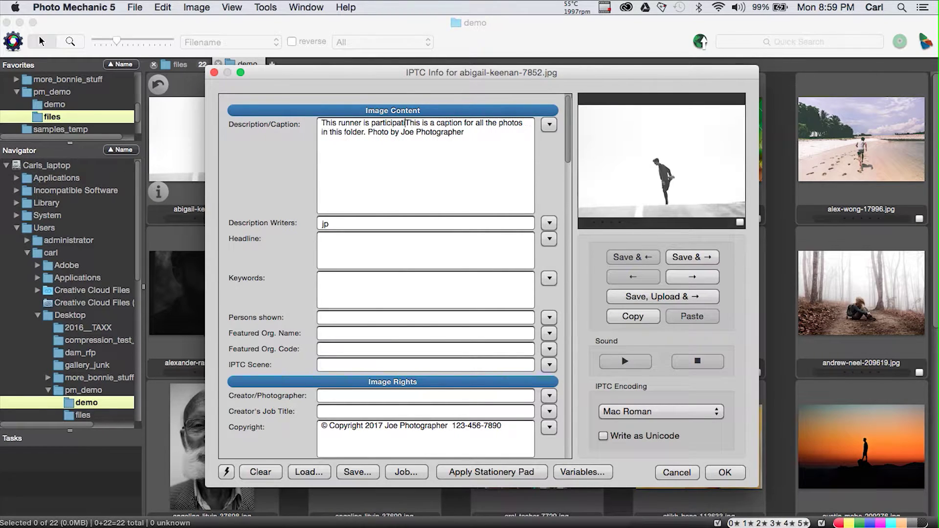
{"action": "type", "text": " in the "}
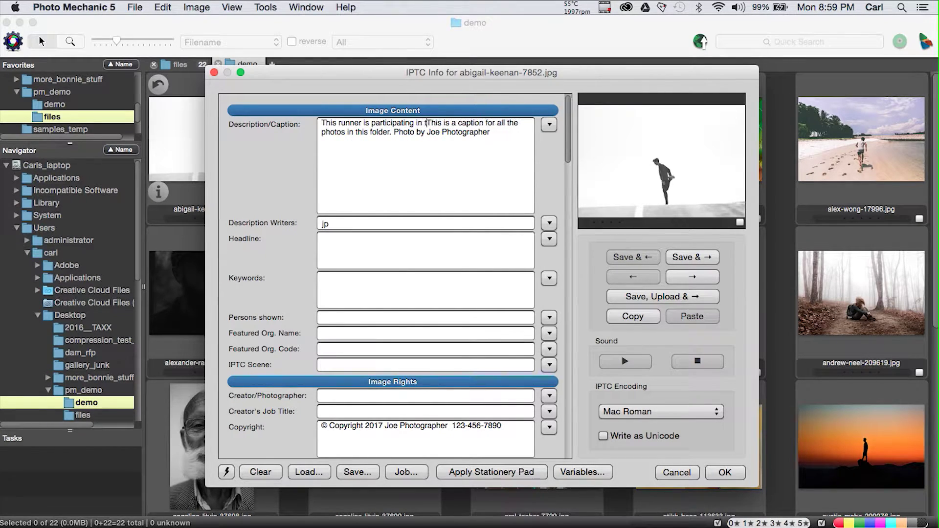
{"action": "type", "text": "metad"}
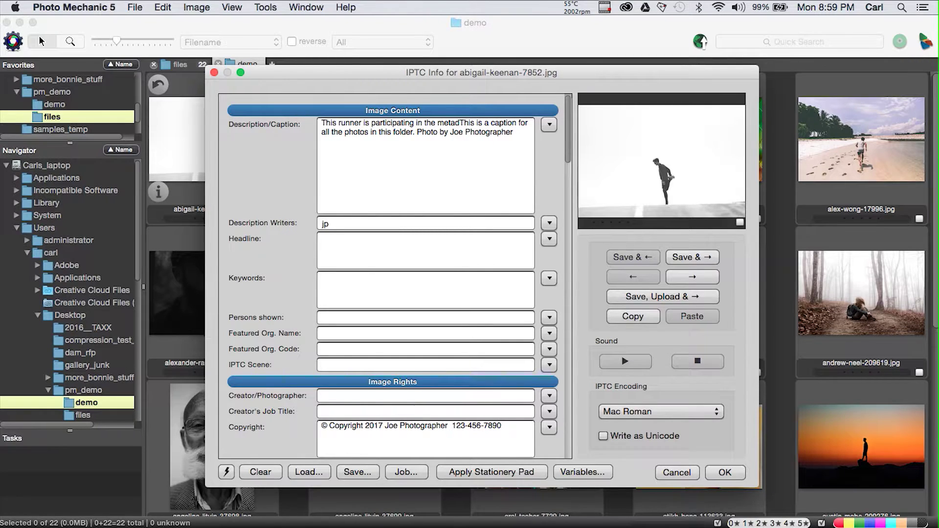
{"action": "type", "text": "ata ma"}
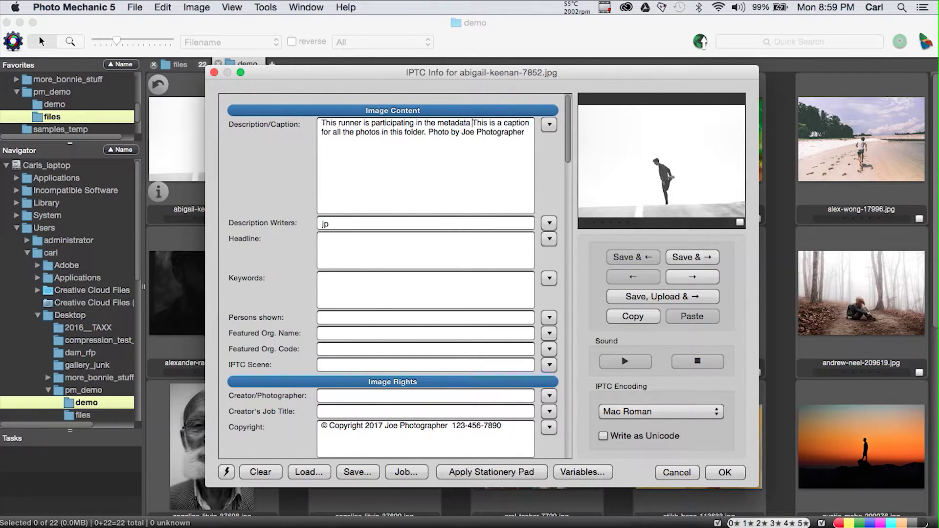
{"action": "type", "text": "rathon."}
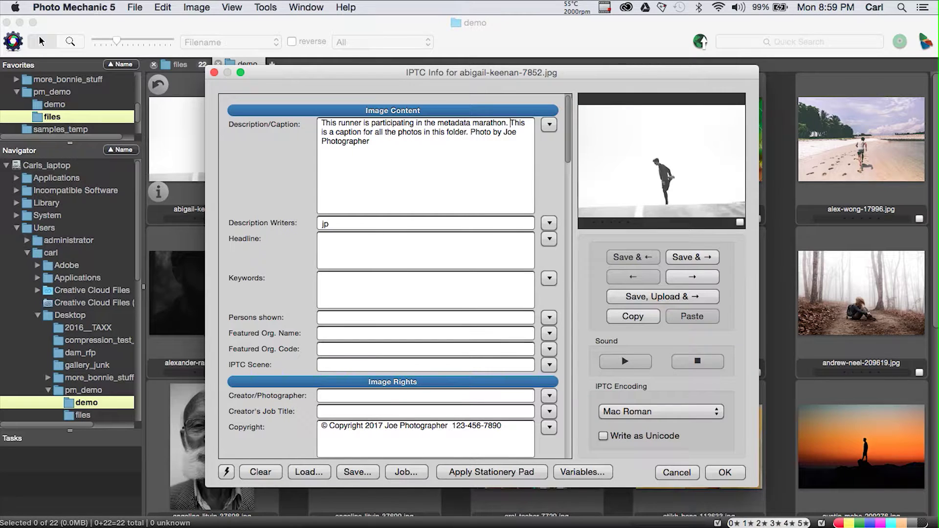
- Save abigail-keenan's caption and browse neighbouring photos' metadata, ending on alex-harvey-34864.jpg
{"action": "left_click", "coordinate": [703, 258]}
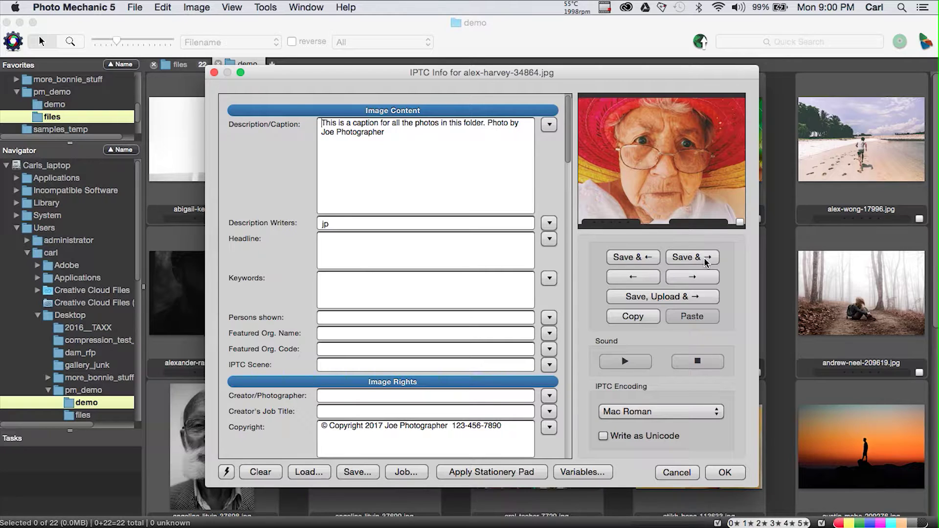
{"action": "left_click", "coordinate": [705, 279]}
{"action": "left_click", "coordinate": [705, 279]}
{"action": "left_click", "coordinate": [650, 279]}
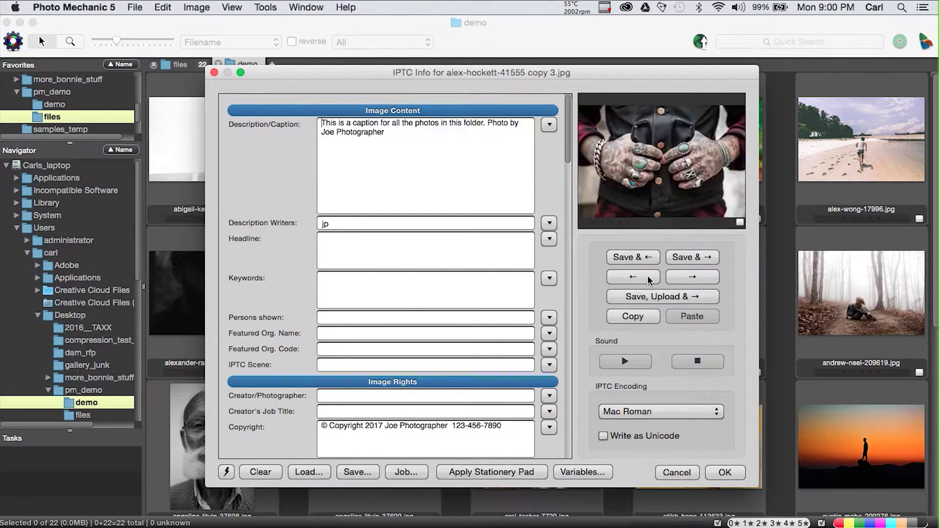
{"action": "left_click", "coordinate": [650, 279]}
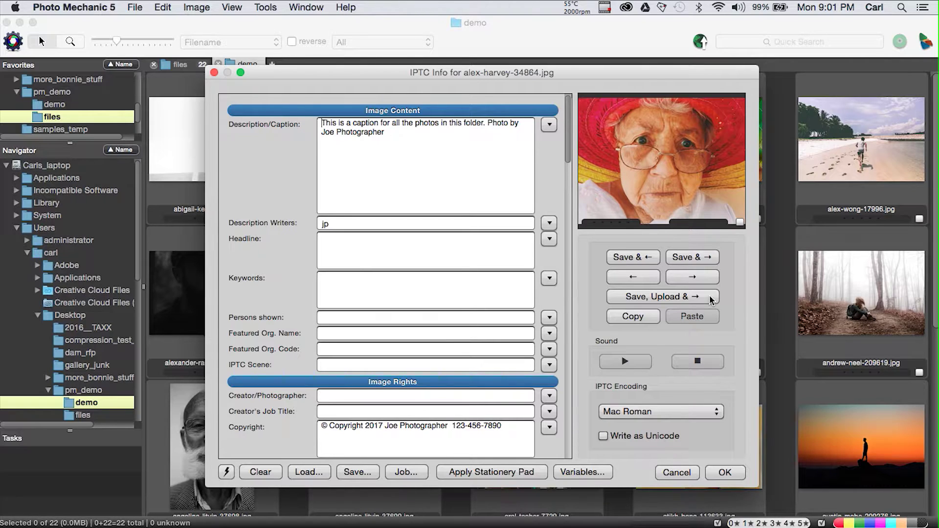
- Copy abigail-keenan-7852.jpg's metadata and paste it into alex-harvey-34864.jpg
{"action": "left_click", "coordinate": [644, 276]}
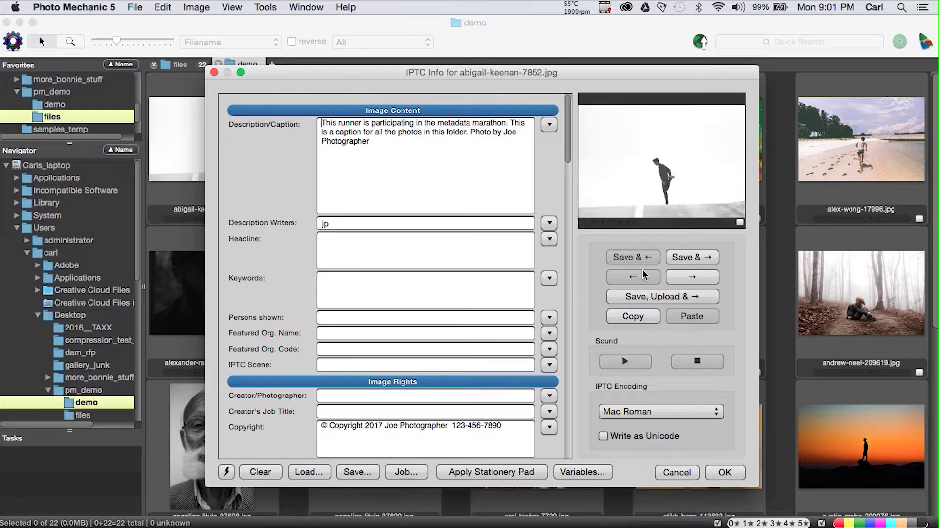
{"action": "left_click", "coordinate": [634, 316]}
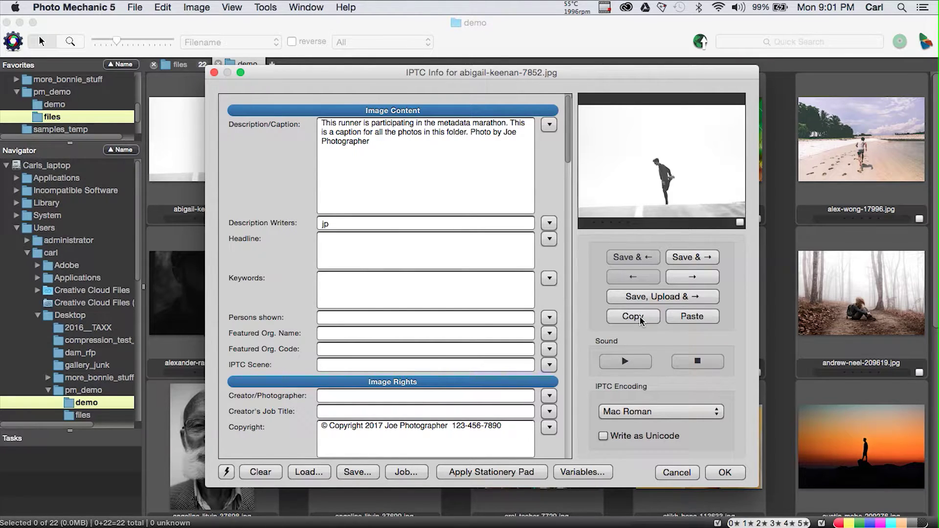
{"action": "left_click", "coordinate": [699, 278]}
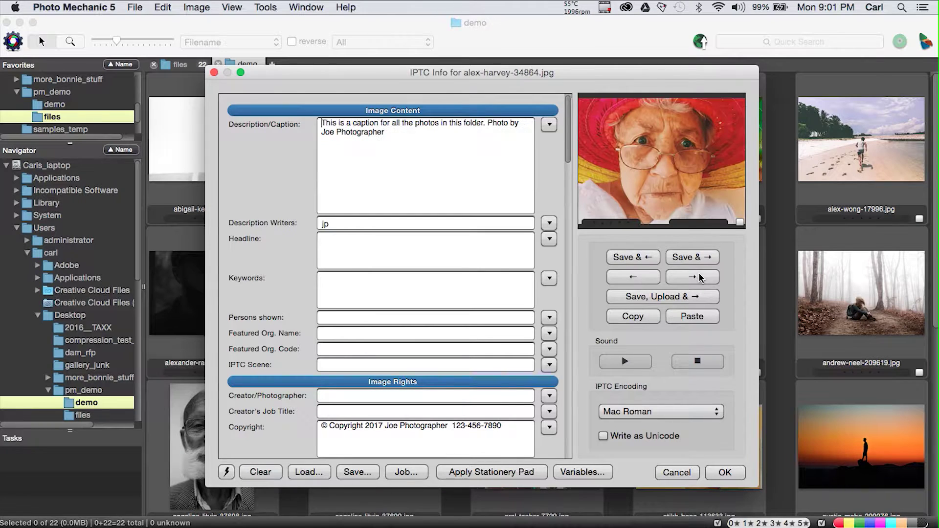
{"action": "left_click", "coordinate": [702, 317]}
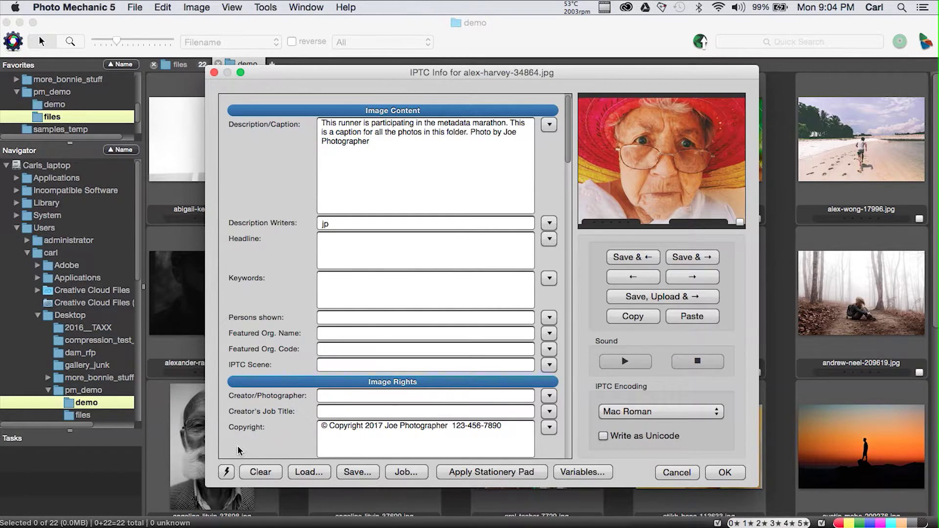
{"action": "left_click", "coordinate": [228, 473]}
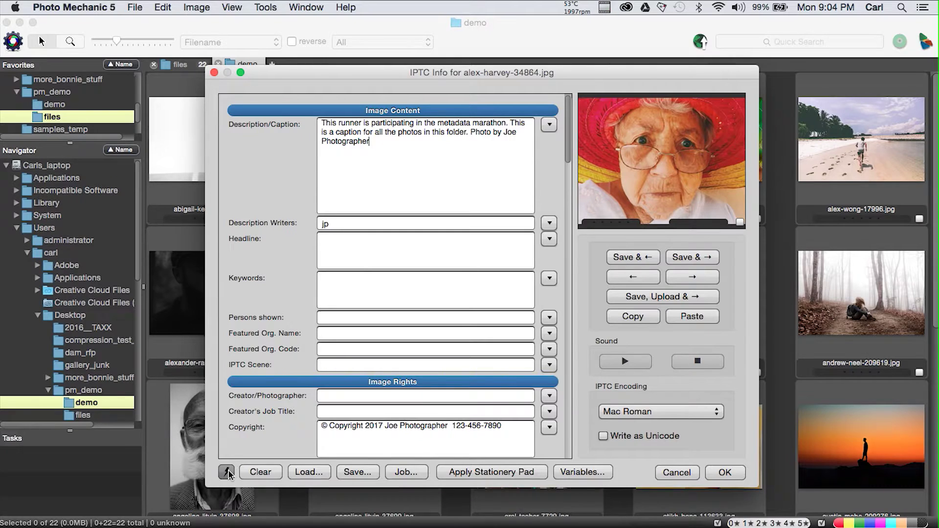
{"action": "left_click", "coordinate": [214, 416]}
- Retype the © symbol in alex-harvey-34864.jpg's Copyright notice and remove the duplicate
{"action": "double_click", "coordinate": [321, 426]}
{"action": "left_click", "coordinate": [329, 440]}
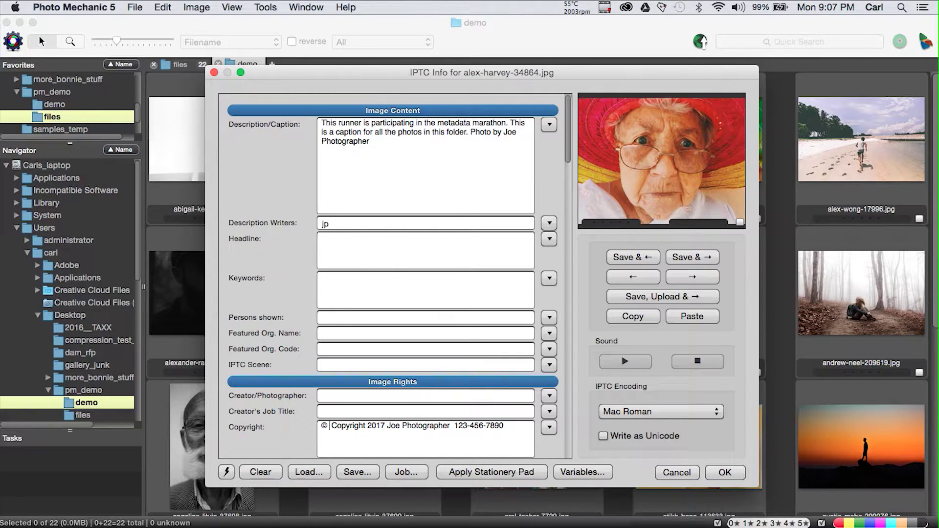
{"action": "key", "text": "alt"}
{"action": "type", "text": "©"}
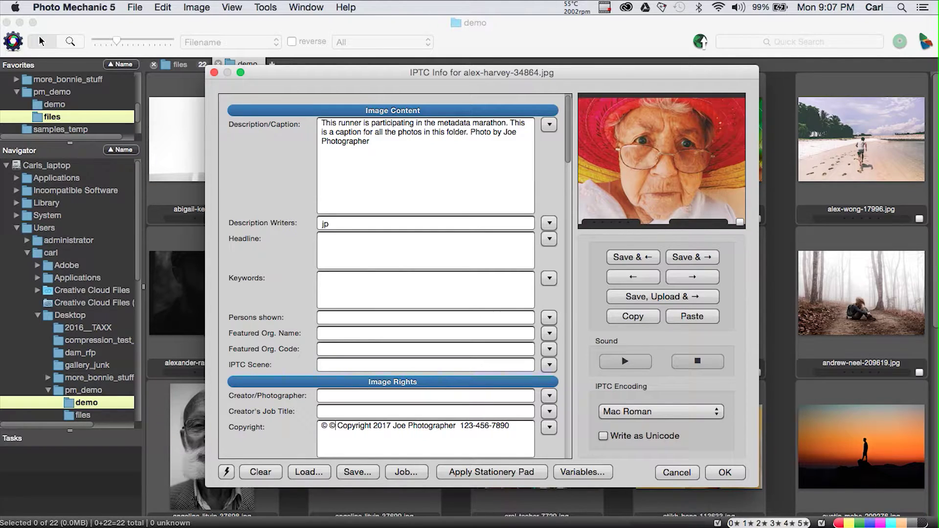
{"action": "key", "text": "BackSpace"}
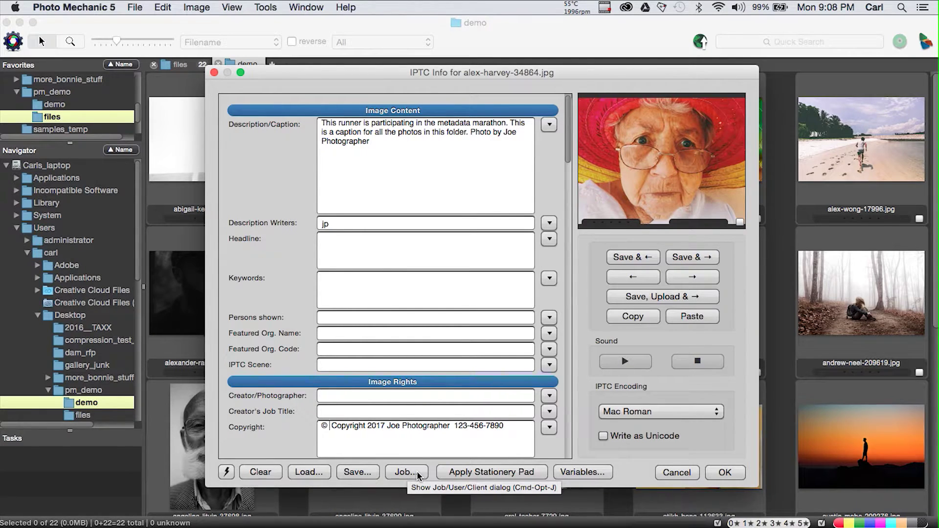
{"action": "left_click", "coordinate": [418, 473]}
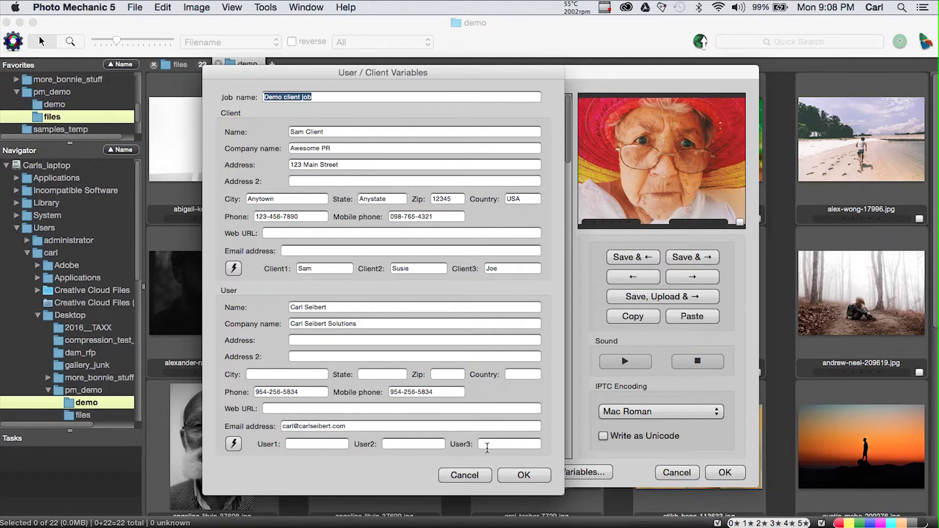
{"action": "mouse_move", "coordinate": [483, 448]}
{"action": "mouse_move", "coordinate": [336, 133]}
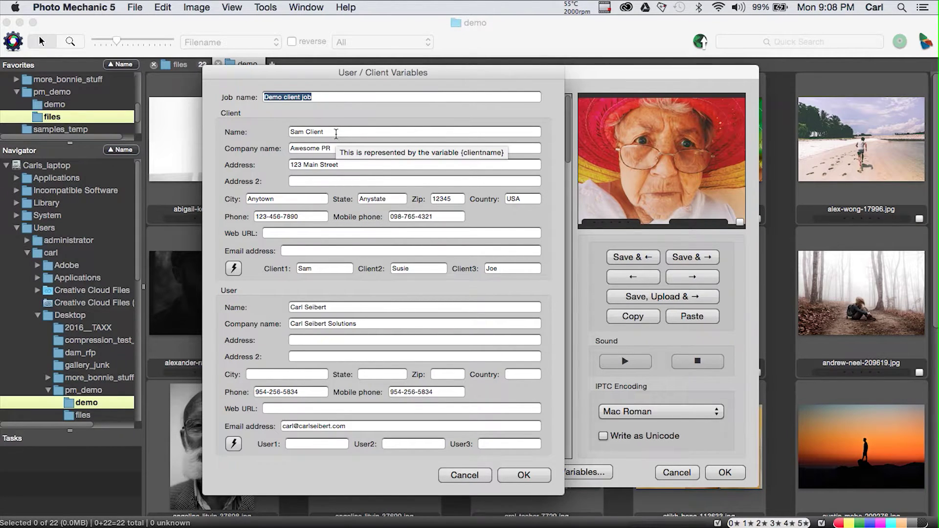
{"action": "mouse_move", "coordinate": [319, 269]}
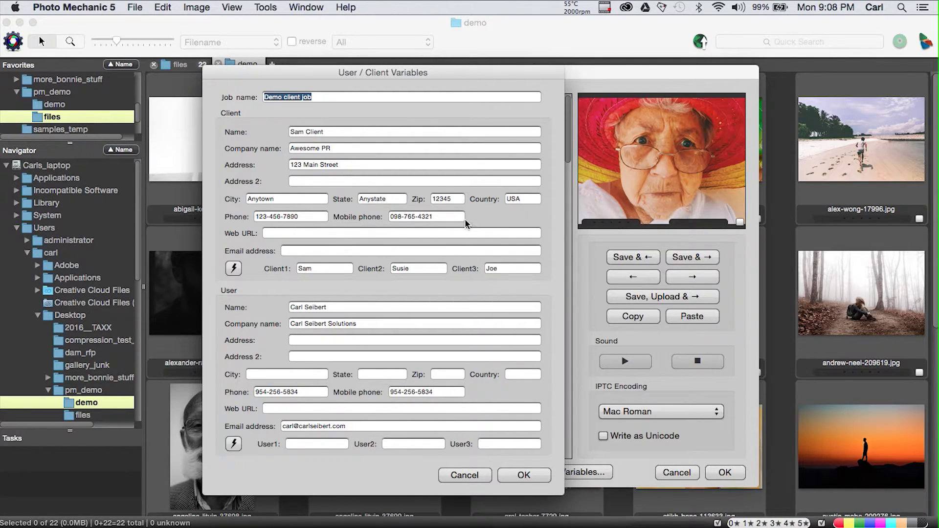
{"action": "mouse_move", "coordinate": [435, 200]}
{"action": "left_click", "coordinate": [234, 268]}
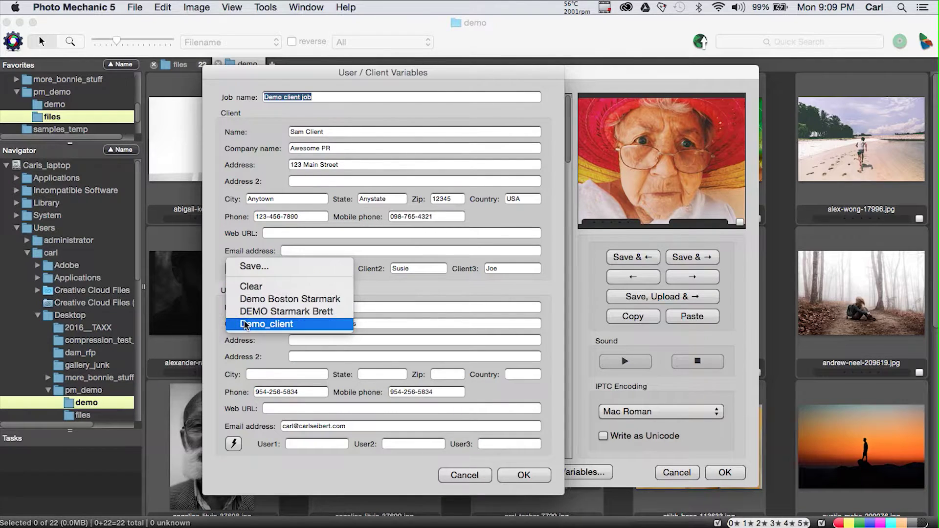
{"action": "left_click", "coordinate": [383, 276]}
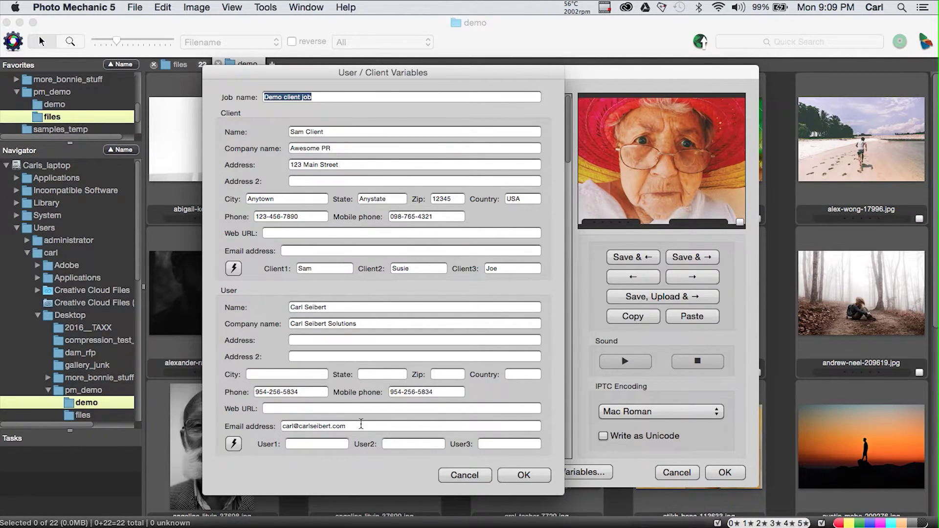
{"action": "left_click", "coordinate": [464, 475]}
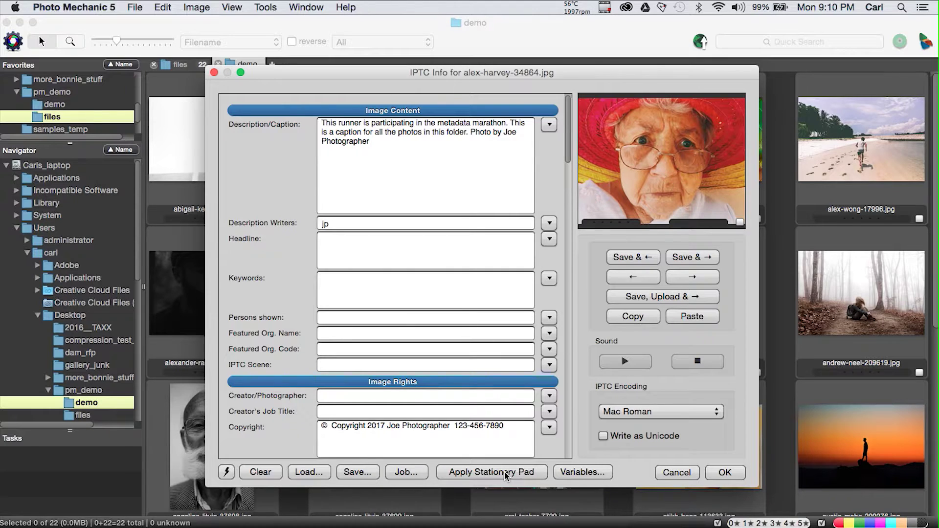
- Insert the {filenamebase} variable into Title/Object Name from the Variables list, then close it
{"action": "left_click", "coordinate": [579, 472]}
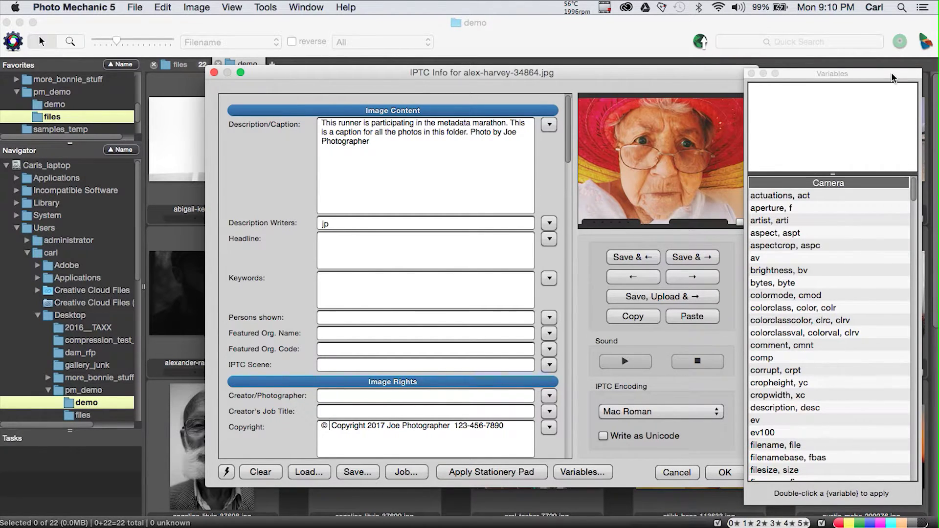
{"action": "left_click_drag", "start_coordinate": [891, 72], "coordinate": [731, 68]}
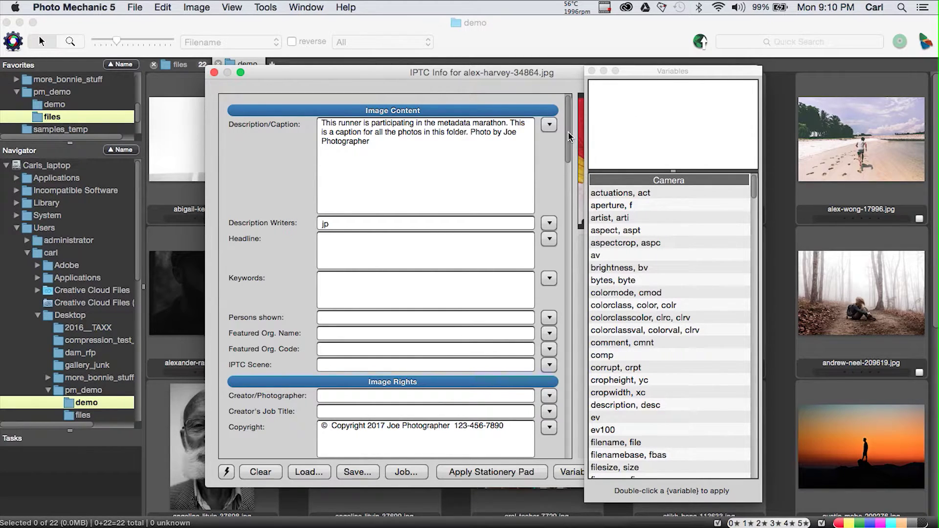
{"action": "left_click_drag", "start_coordinate": [568, 132], "coordinate": [577, 279]}
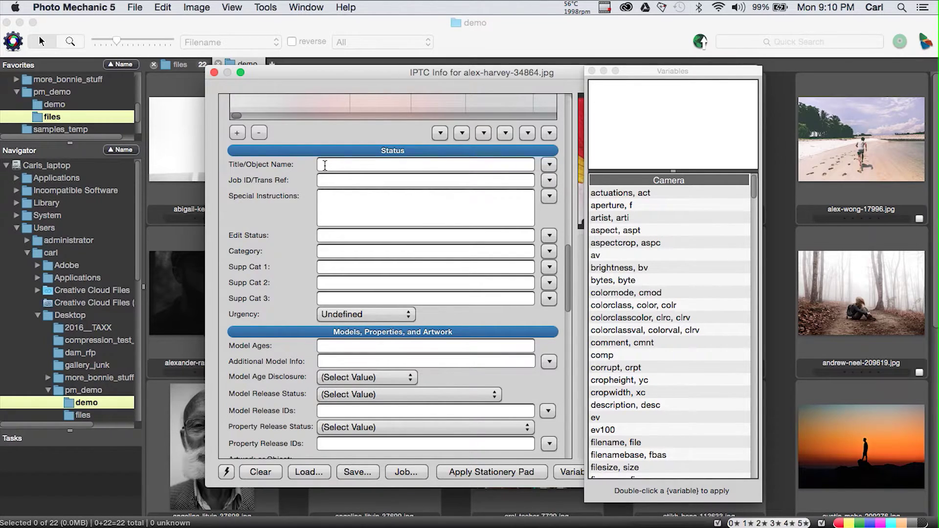
{"action": "scroll", "coordinate": [670, 338], "scroll_direction": "down", "scroll_amount": 5}
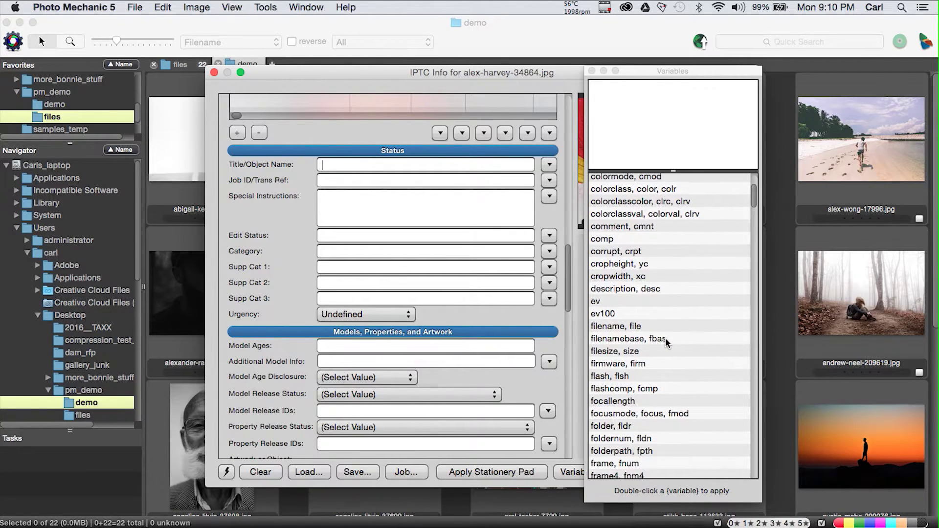
{"action": "double_click", "coordinate": [614, 338]}
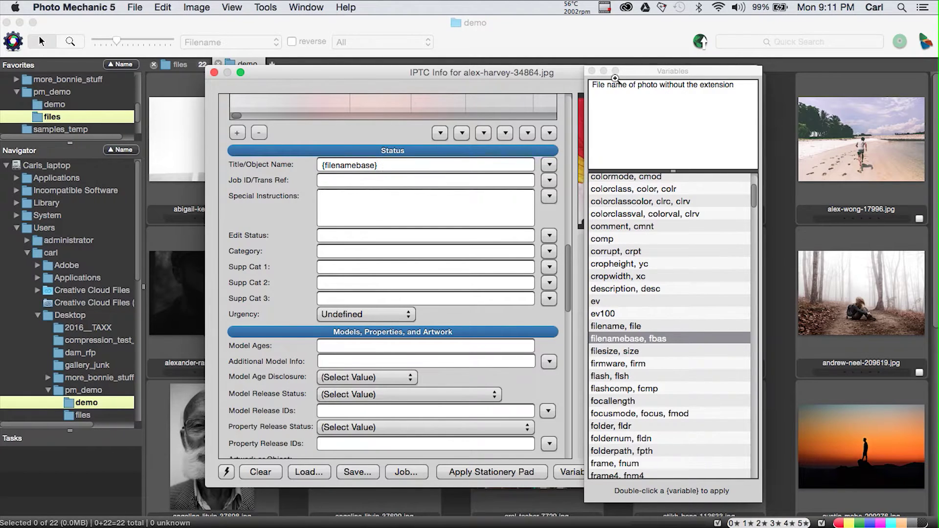
{"action": "left_click", "coordinate": [592, 72]}
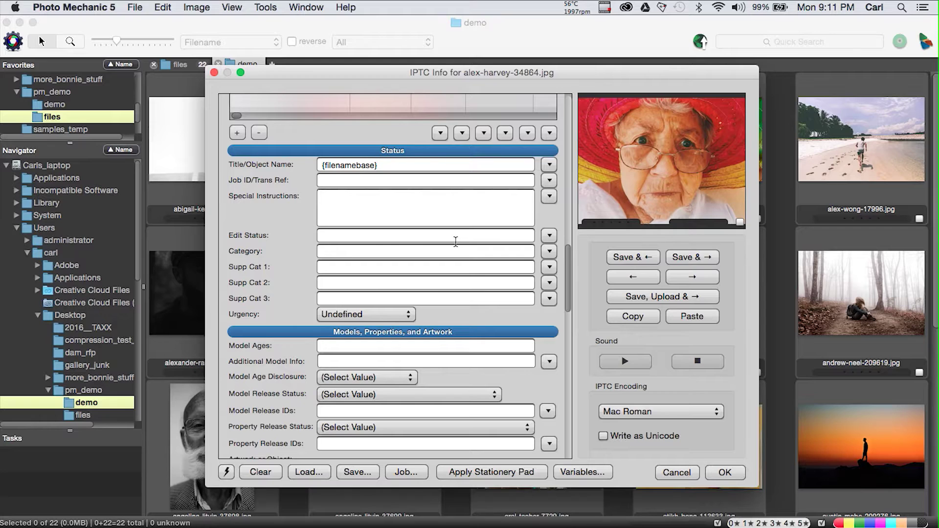
- Save the form and reopen alex-harvey-34864.jpg's IPTC Info to check Title reads 'alex-harvey-34864'
{"action": "left_click", "coordinate": [725, 472]}
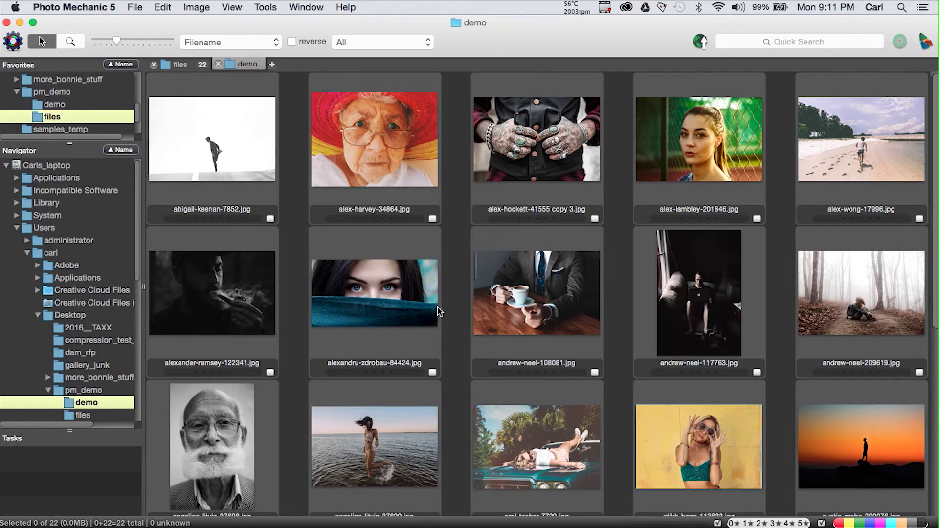
{"action": "left_click", "coordinate": [320, 191]}
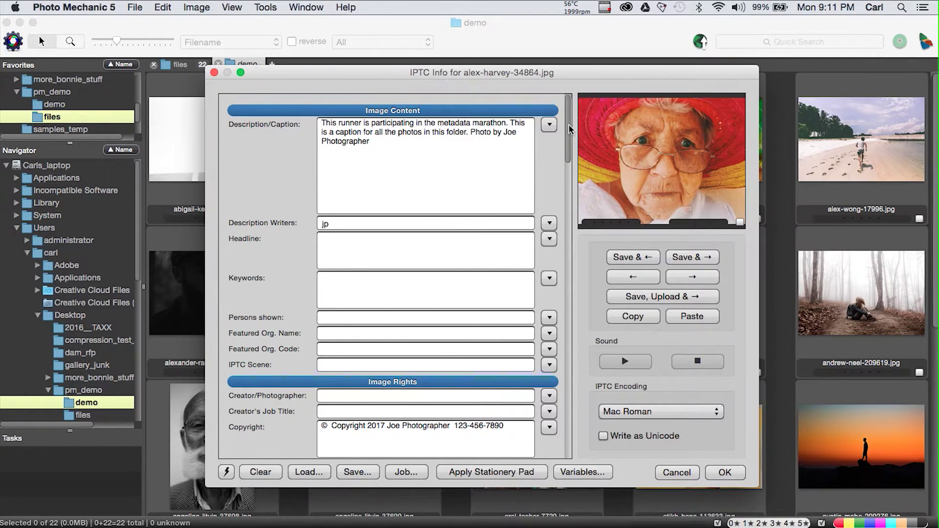
{"action": "left_click_drag", "start_coordinate": [570, 130], "coordinate": [581, 255]}
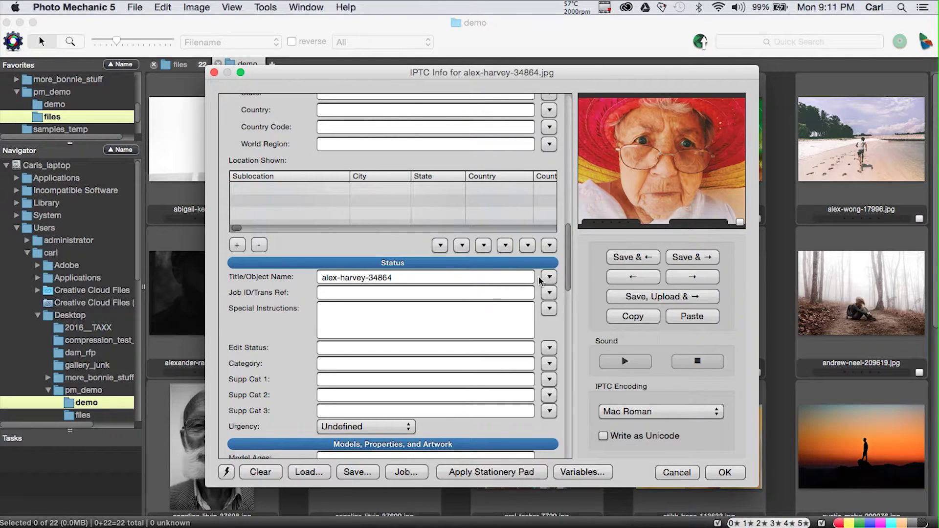
- Clear alex-harvey-34864.jpg's metadata and apply the 'Demo for client with variables' stationery pad
{"action": "left_click", "coordinate": [255, 475]}
{"action": "left_click", "coordinate": [224, 471]}
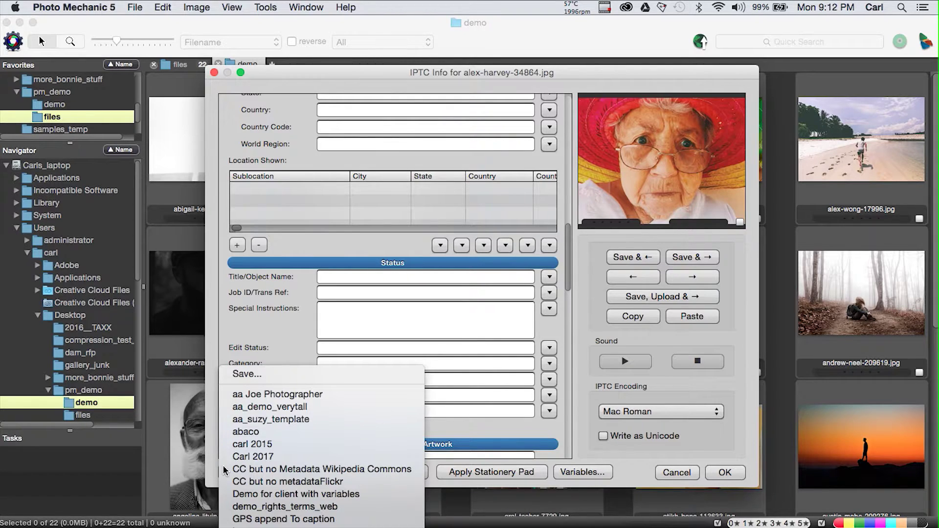
{"action": "left_click", "coordinate": [243, 494]}
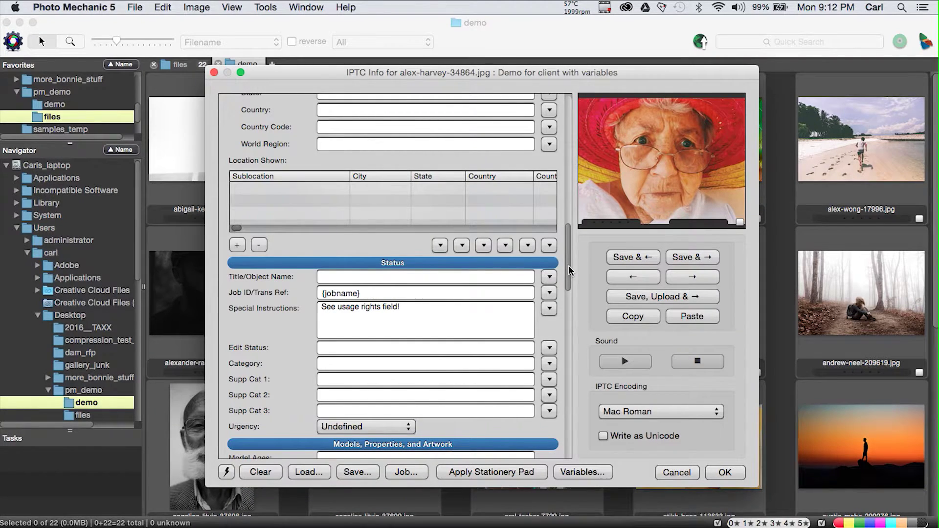
{"action": "mouse_move", "coordinate": [569, 270]}
{"action": "left_mouse_down"}
{"action": "mouse_move", "coordinate": [577, 226]}
{"action": "mouse_move", "coordinate": [568, 118]}
{"action": "mouse_move", "coordinate": [565, 284]}
{"action": "left_mouse_up"}
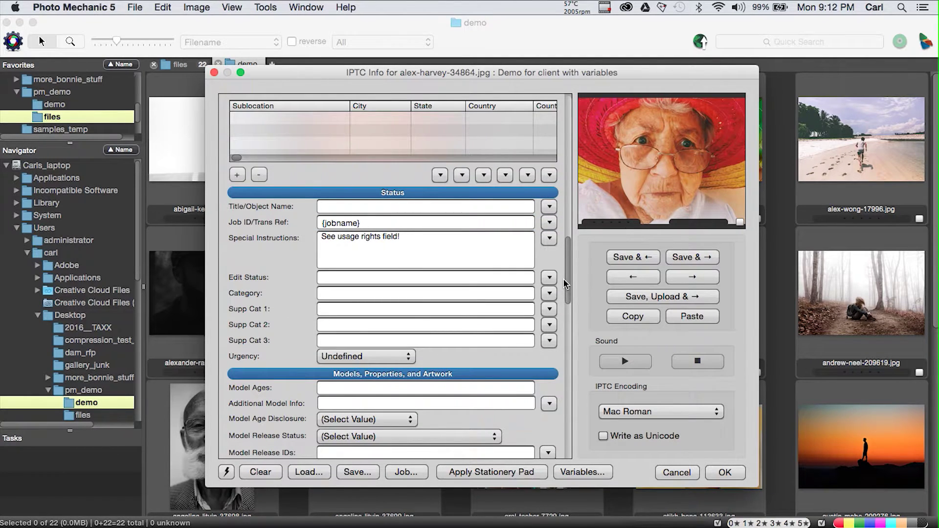
{"action": "left_click_drag", "start_coordinate": [566, 283], "coordinate": [570, 193]}
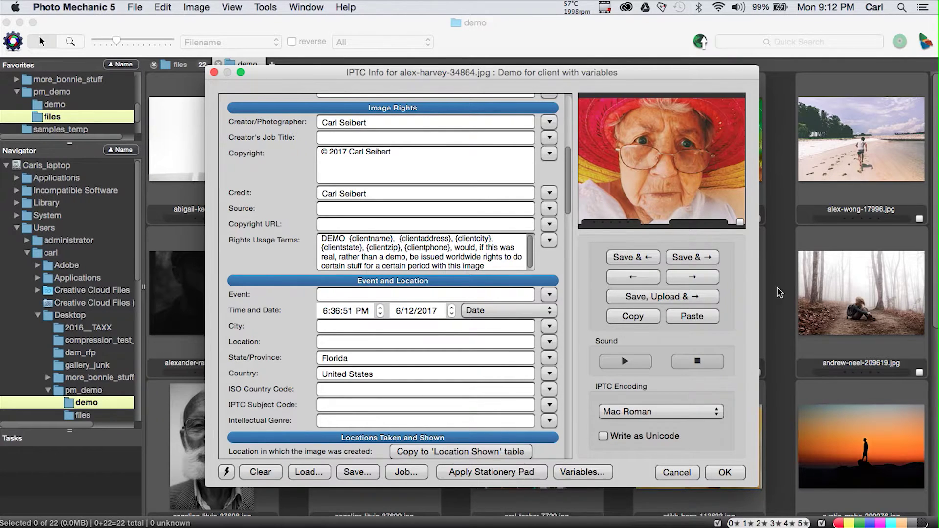
- Save and reopen alex-harvey-34864.jpg's IPTC Info to check the expanded client details in Rights Usage Terms
{"action": "left_click", "coordinate": [727, 473]}
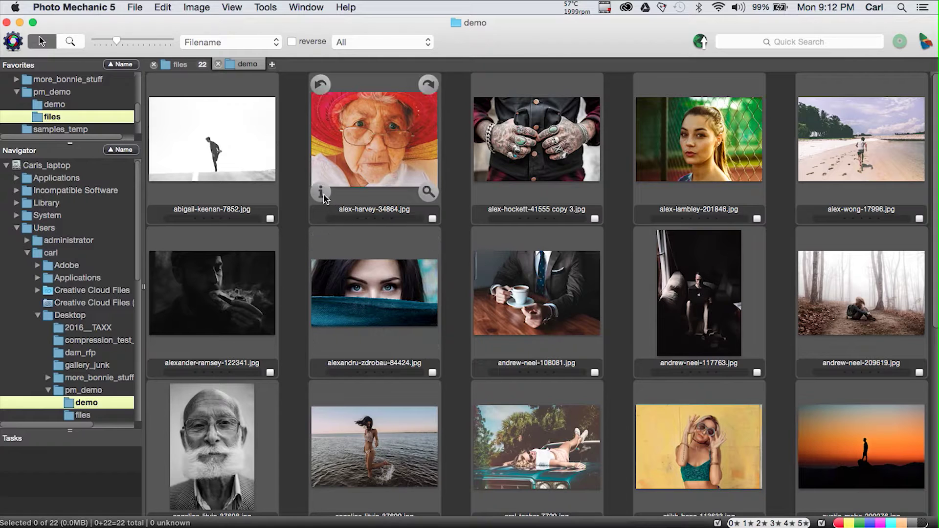
{"action": "left_click", "coordinate": [322, 193]}
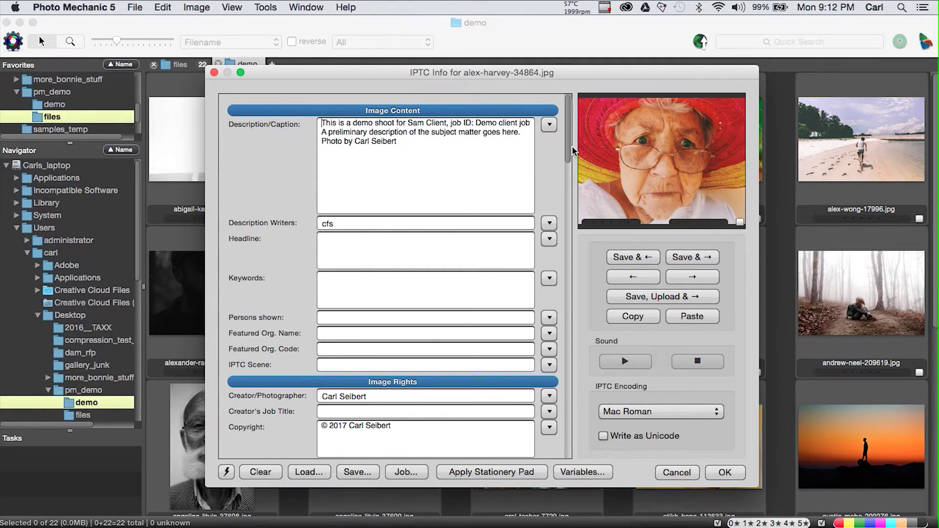
{"action": "left_click_drag", "start_coordinate": [569, 140], "coordinate": [575, 208]}
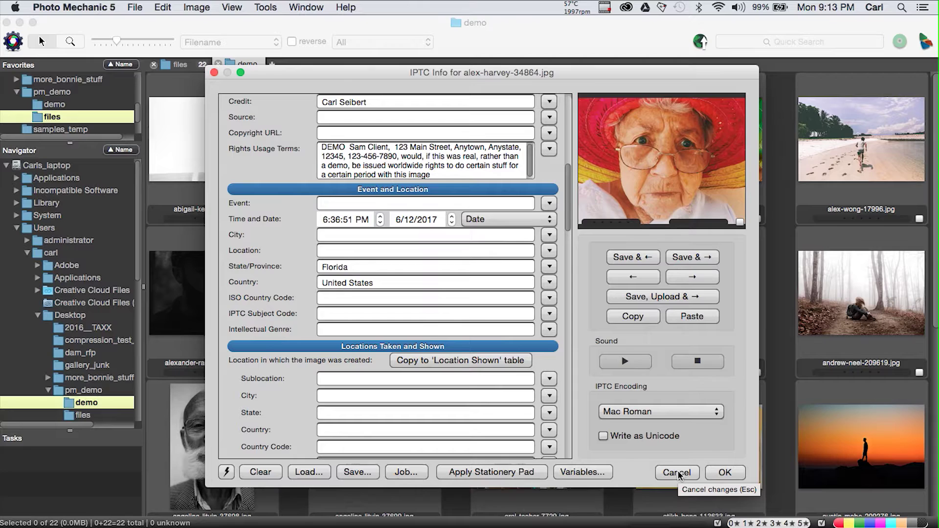
- Close the IPTC Info form without saving and bring up the File menu
{"action": "left_click", "coordinate": [677, 473]}
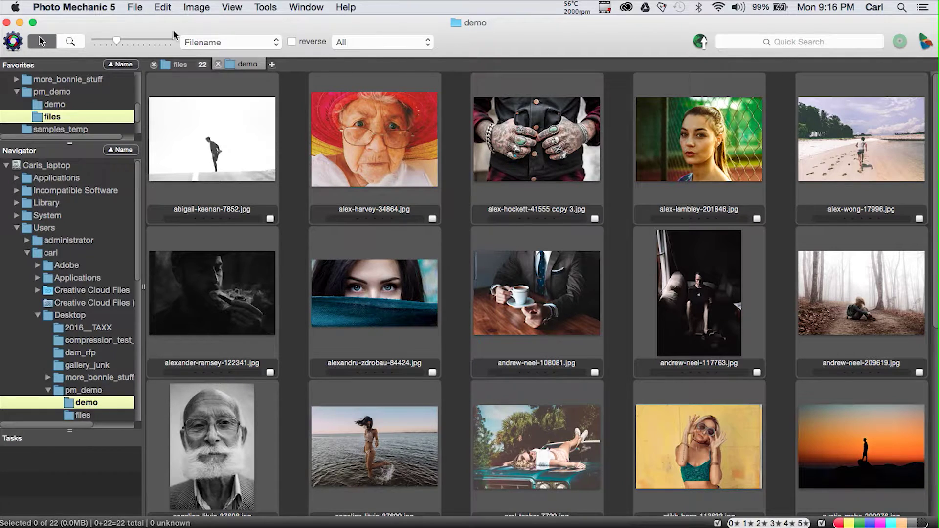
{"action": "left_click", "coordinate": [135, 8]}
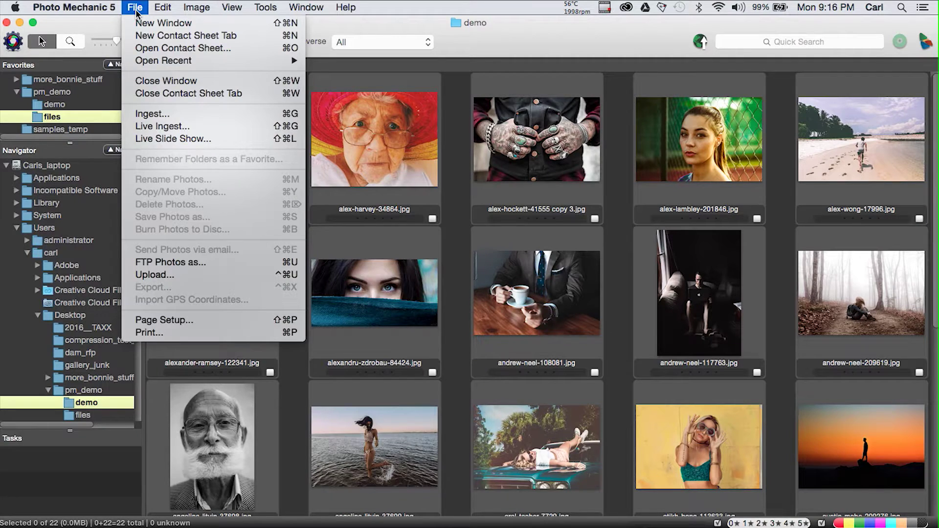
- Bring up the Ingest settings and move the dialog up and to the left
{"action": "left_click", "coordinate": [150, 117]}
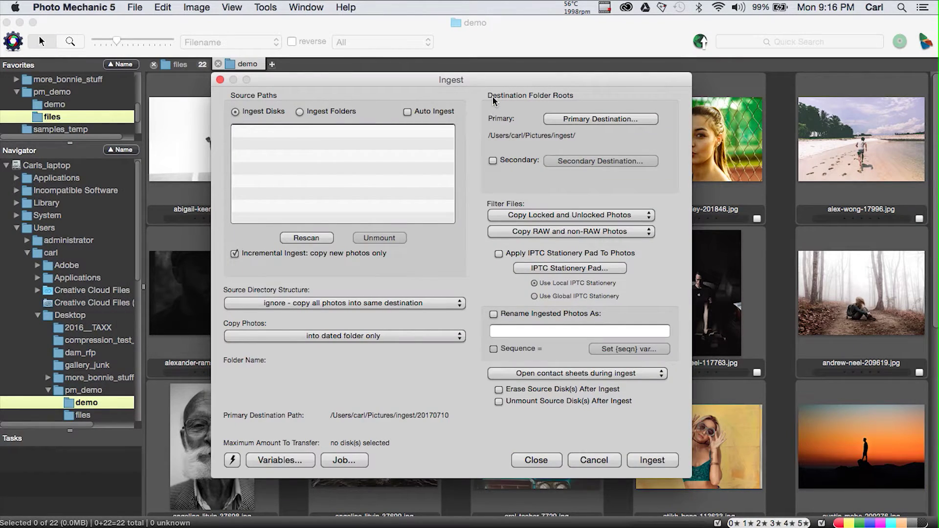
{"action": "left_click_drag", "start_coordinate": [493, 78], "coordinate": [486, 42]}
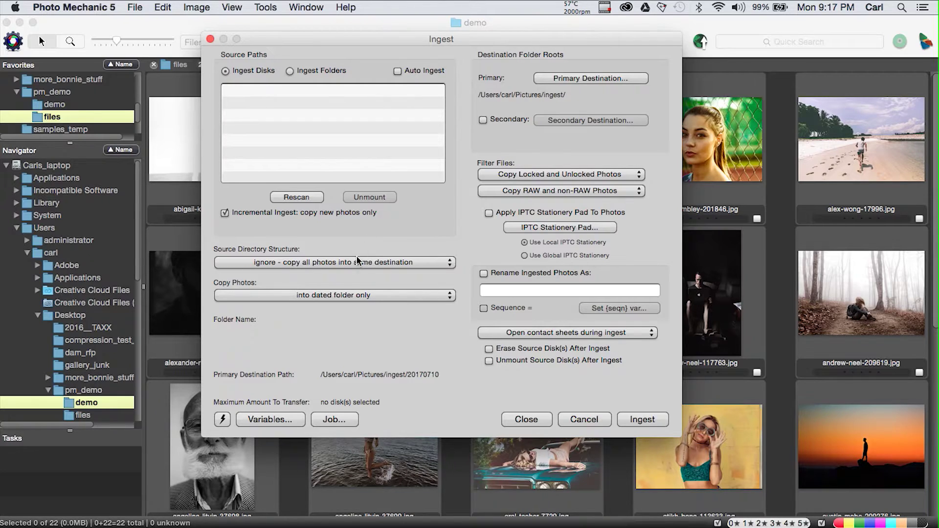
{"action": "key", "text": "super+Tab"}
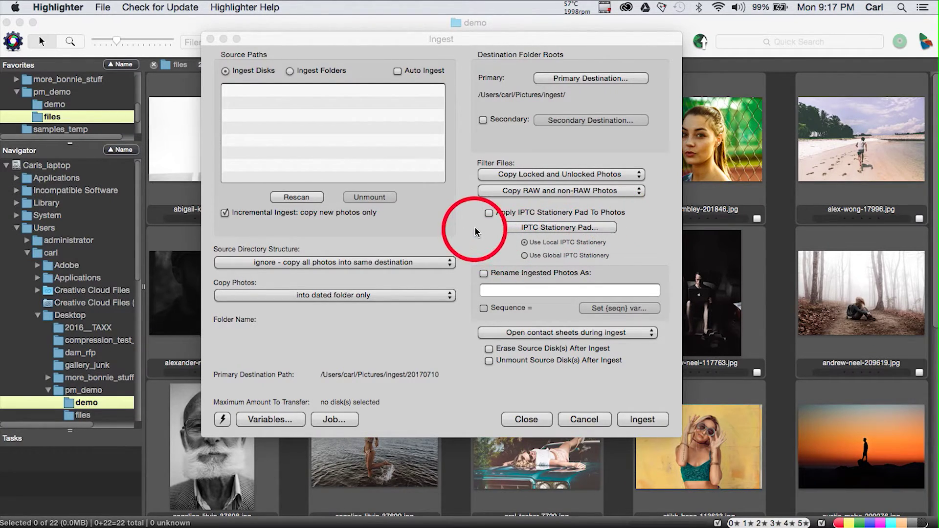
- Turn on Apply IPTC Stationery Pad To Photos and list the saved ingest presets, including demo_ingest
{"action": "left_click", "coordinate": [488, 218]}
{"action": "left_click", "coordinate": [488, 217]}
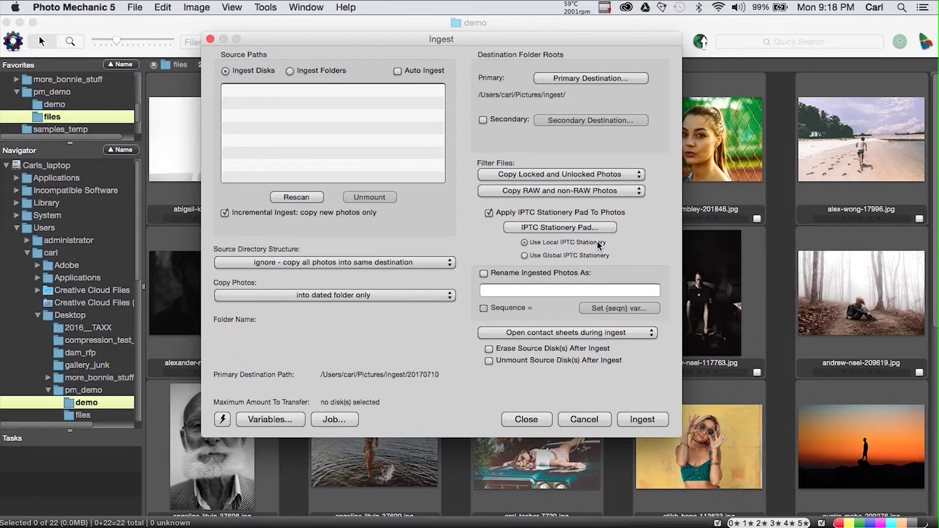
{"action": "left_click", "coordinate": [223, 420]}
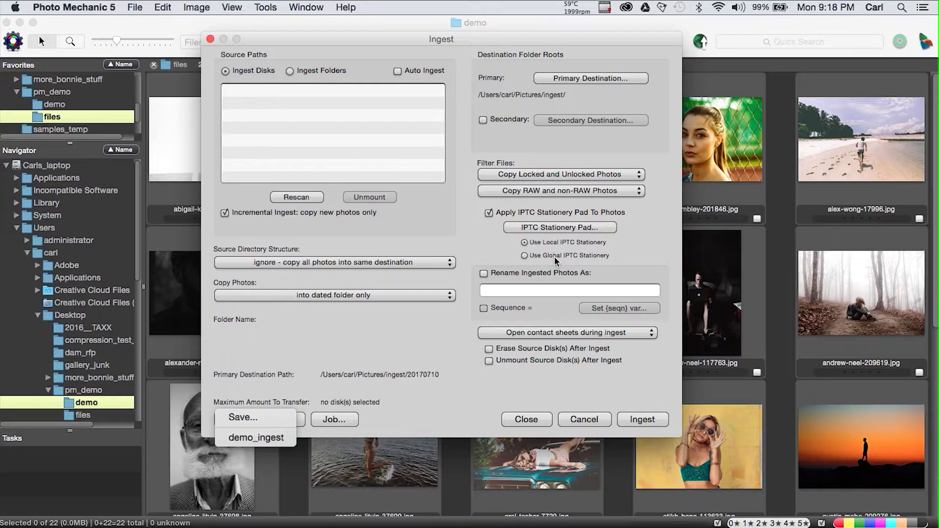
- Dismiss the presets menu, untick Apply IPTC Stationery Pad To Photos, and close Ingest
{"action": "left_click", "coordinate": [522, 259]}
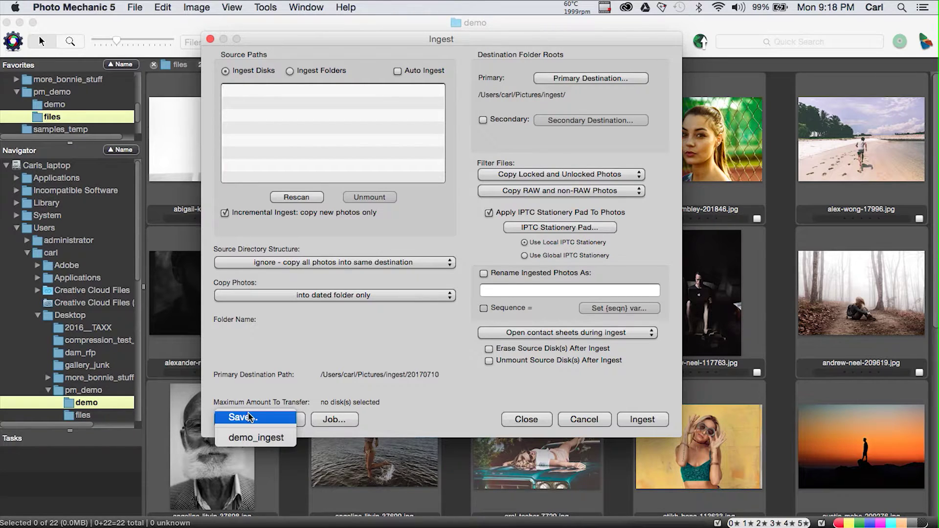
{"action": "key", "text": "Escape"}
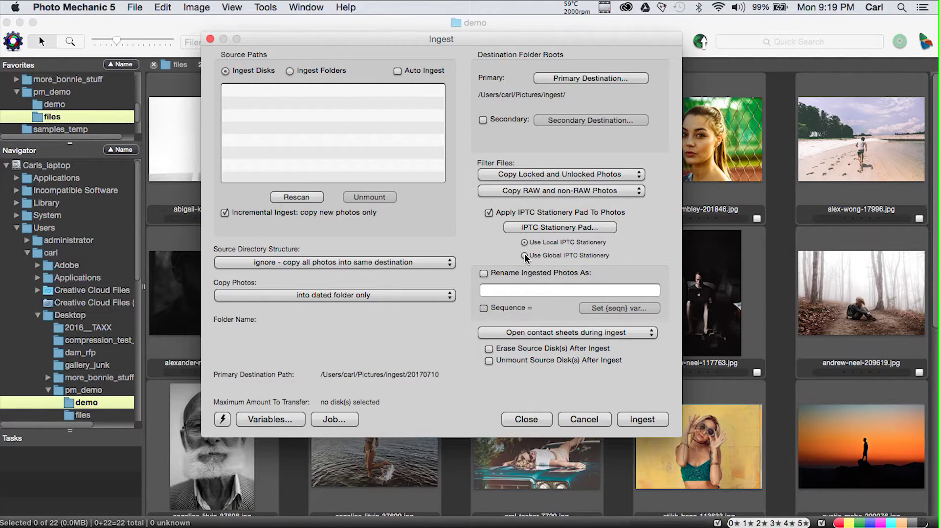
{"action": "left_click", "coordinate": [489, 214]}
{"action": "key", "text": "Escape"}
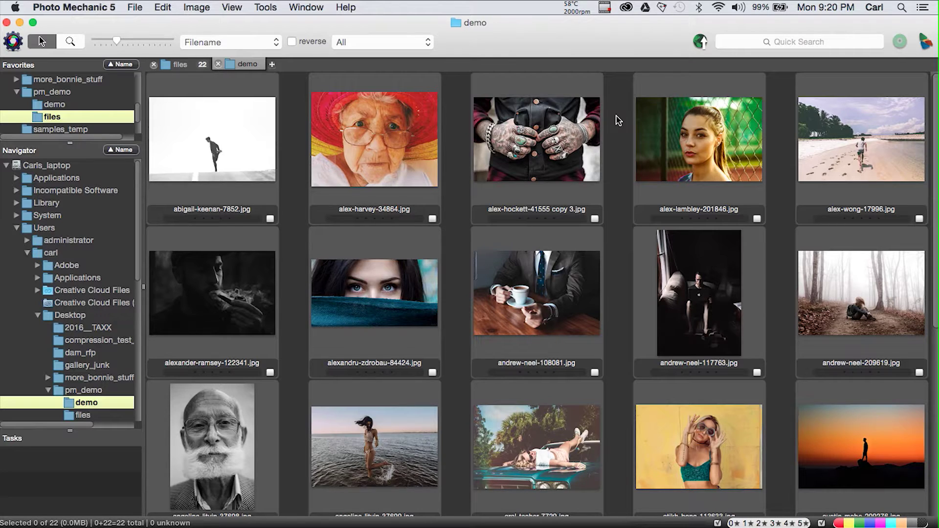
- Select abigail-keenan-7852.jpg and show its IPTC Snapshot Take/Paste options
{"action": "left_click", "coordinate": [239, 142]}
{"action": "right_click", "coordinate": [239, 142]}
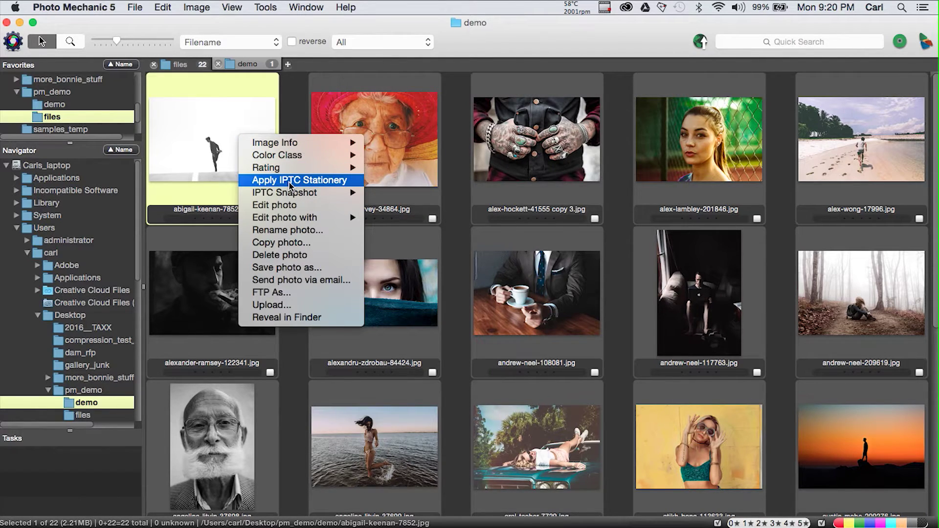
{"action": "mouse_move", "coordinate": [292, 194]}
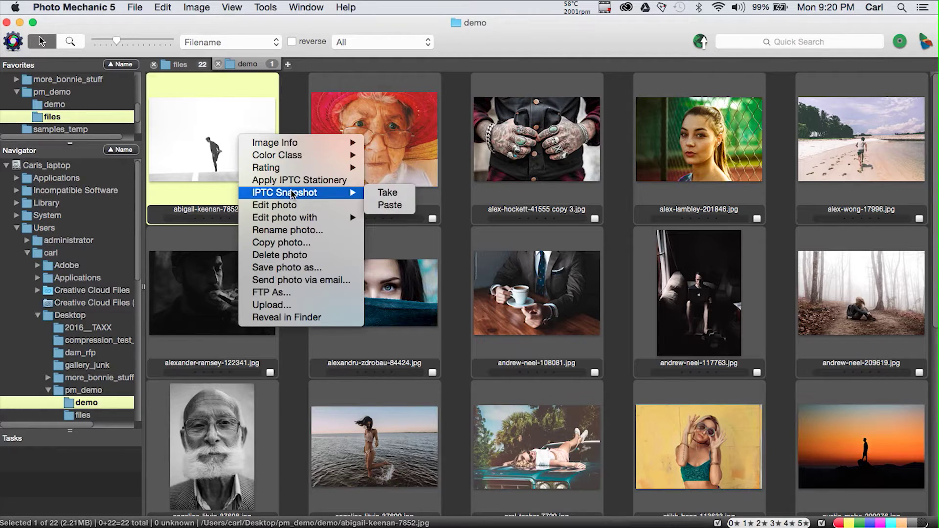
- Take an IPTC snapshot, then select alexandru-zdrobau-84424 and andrew-neel-108081, 117763, 209619
{"action": "left_click", "coordinate": [384, 194]}
{"action": "left_click", "coordinate": [400, 293]}
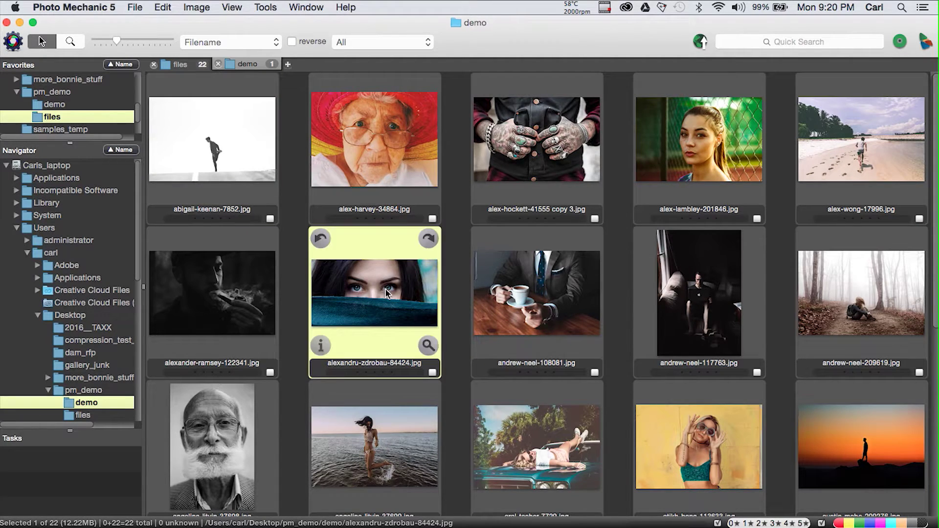
{"action": "left_click", "coordinate": [504, 292], "text": "super"}
{"action": "left_click", "coordinate": [659, 307], "text": "super"}
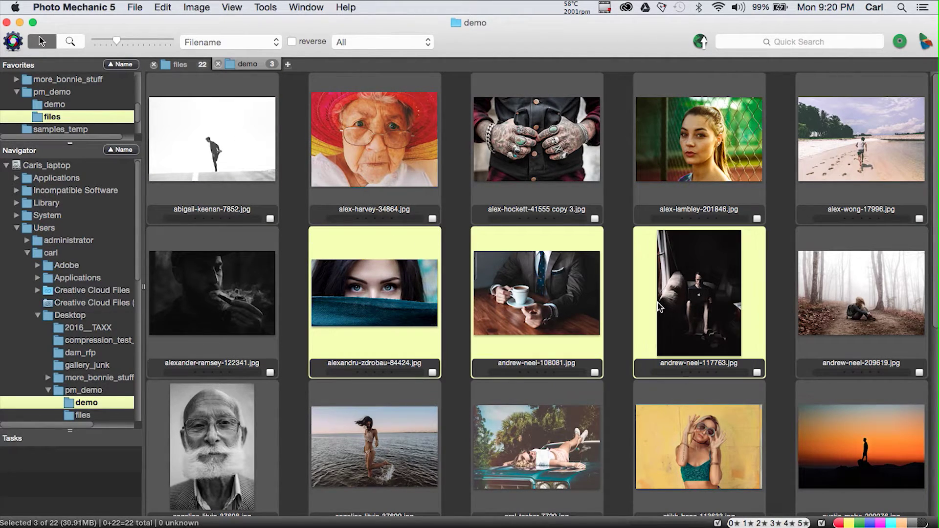
{"action": "left_click", "coordinate": [830, 297], "text": "super"}
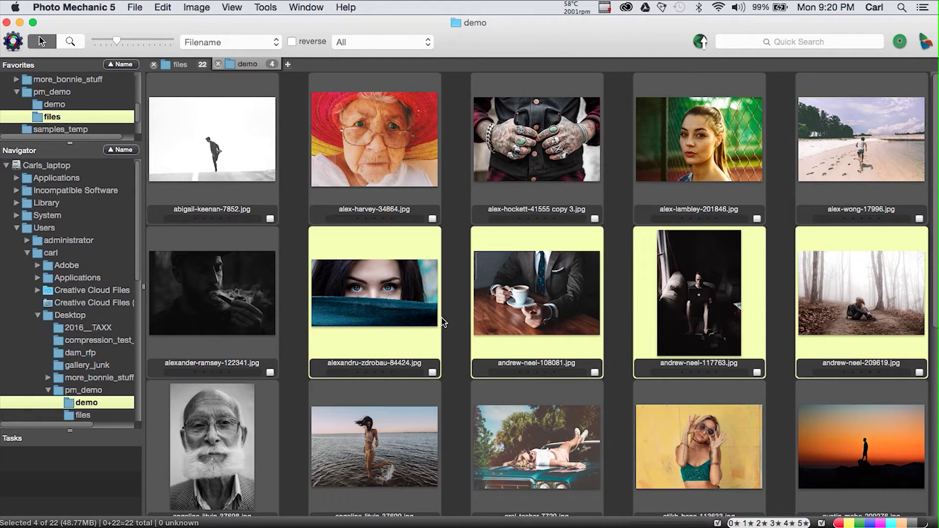
- Paste the runner-caption IPTC snapshot onto the four selected photos and confirm
{"action": "right_click", "coordinate": [387, 291]}
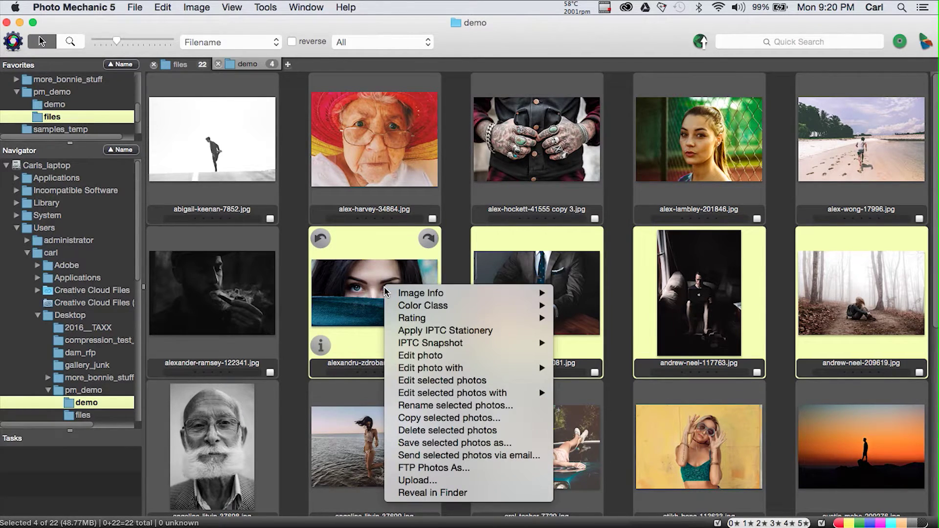
{"action": "mouse_move", "coordinate": [428, 345]}
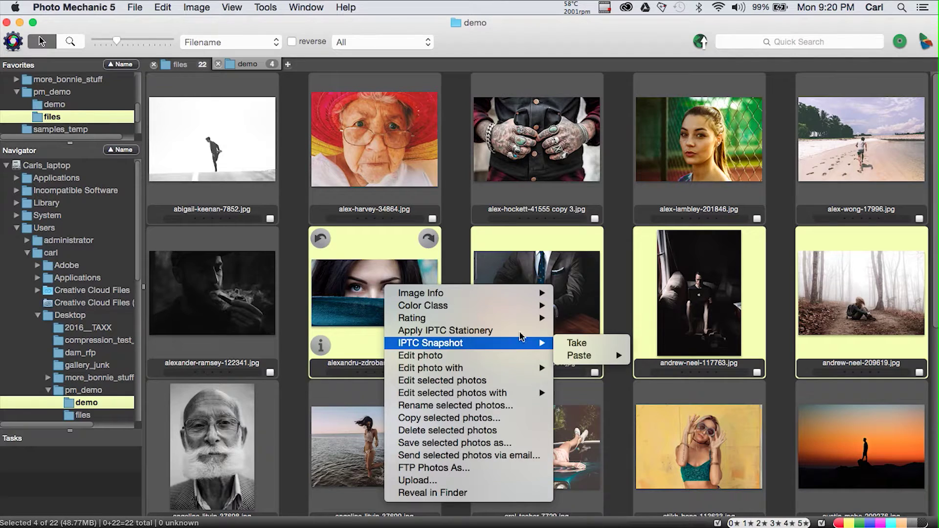
{"action": "mouse_move", "coordinate": [551, 342]}
{"action": "mouse_move", "coordinate": [582, 356]}
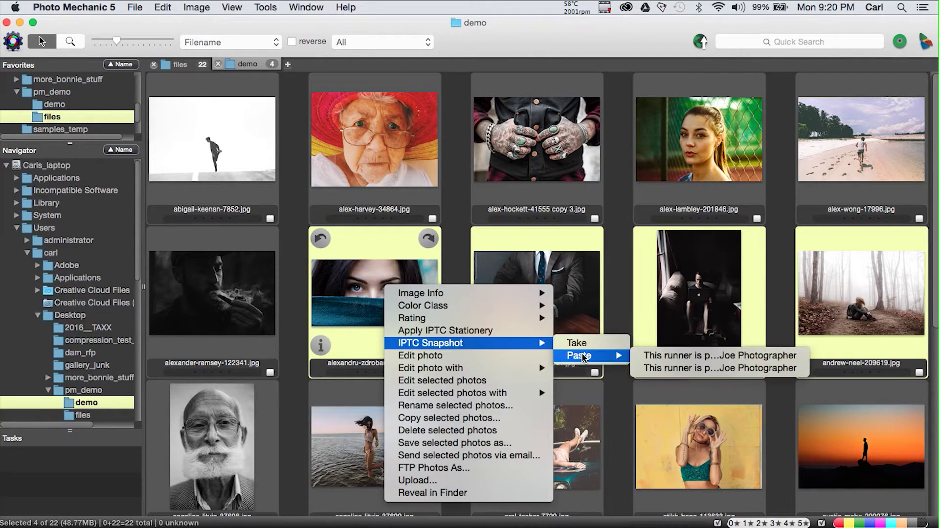
{"action": "left_click", "coordinate": [665, 353]}
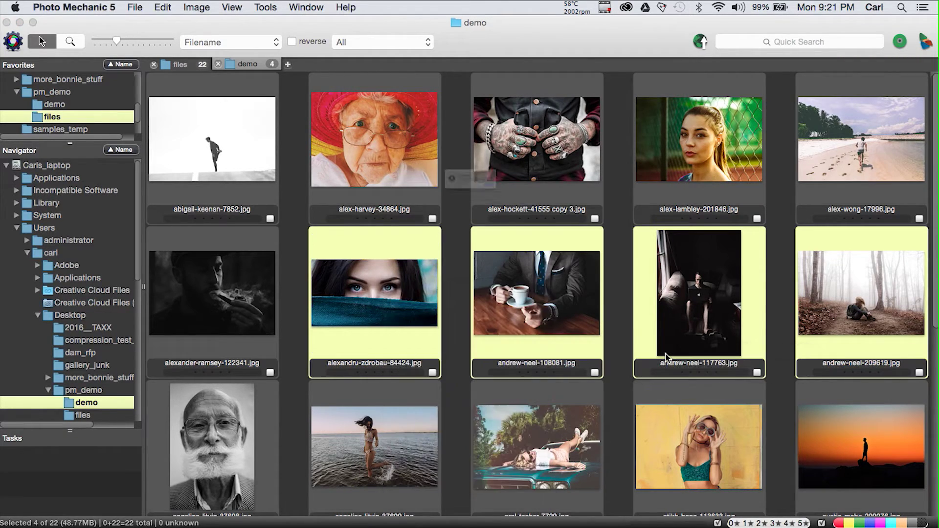
{"action": "left_click", "coordinate": [592, 209]}
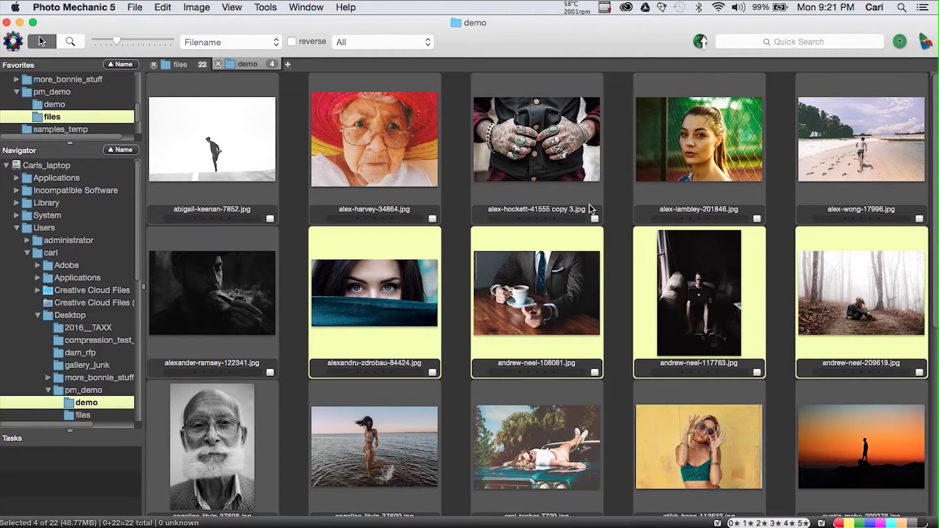
- Check andrew-neel-108081.jpg's IPTC Info for the caption, cancel, and clear the selection
{"action": "left_click", "coordinate": [485, 346]}
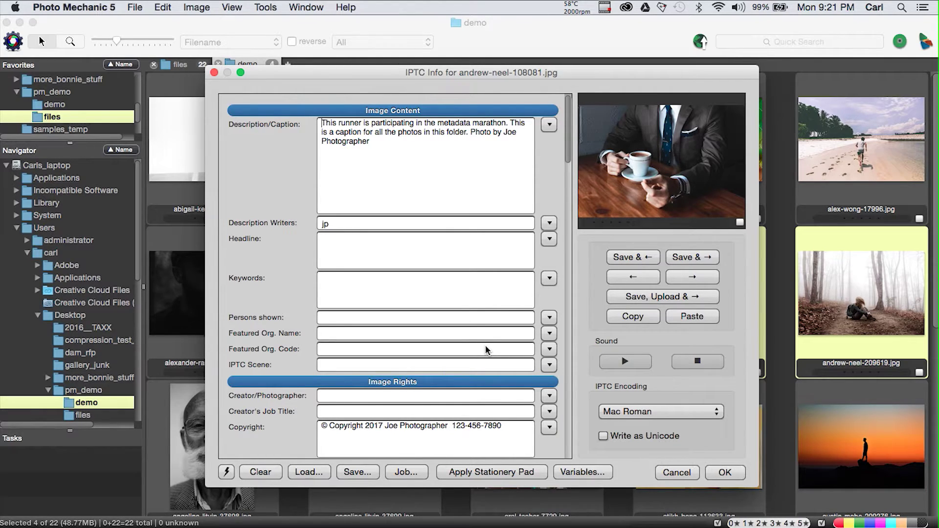
{"action": "left_click", "coordinate": [689, 472]}
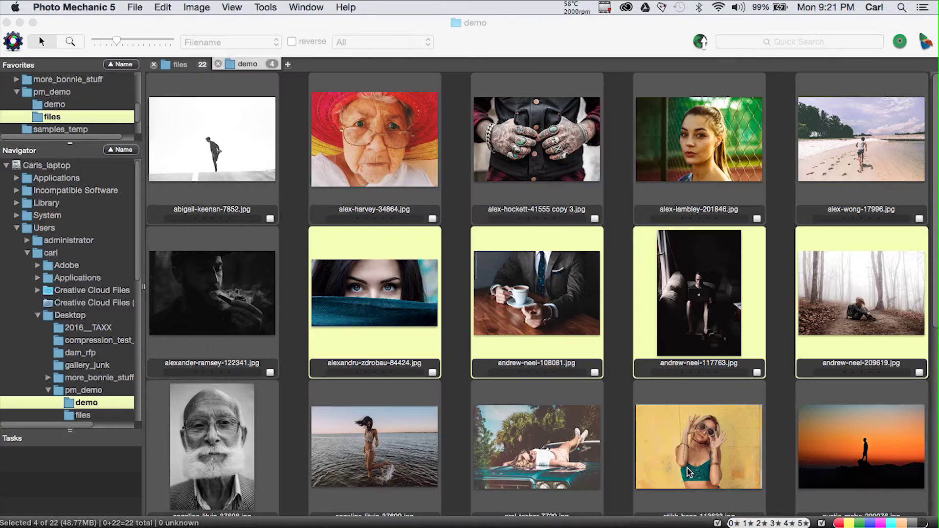
{"action": "left_click", "coordinate": [615, 470]}
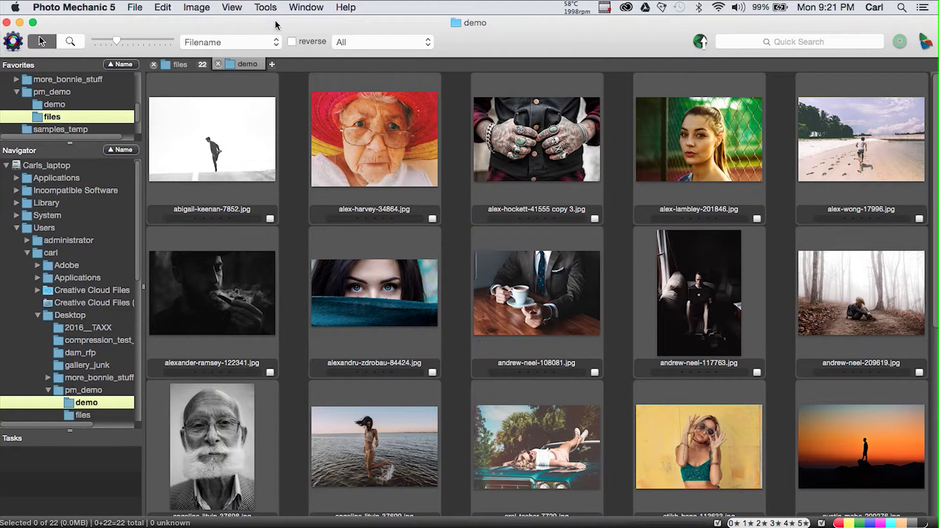
- Select alex-harvey-34864.jpg and alex-hockett-41555 copy 3.jpg and open the Tools menu
{"action": "left_click", "coordinate": [367, 158]}
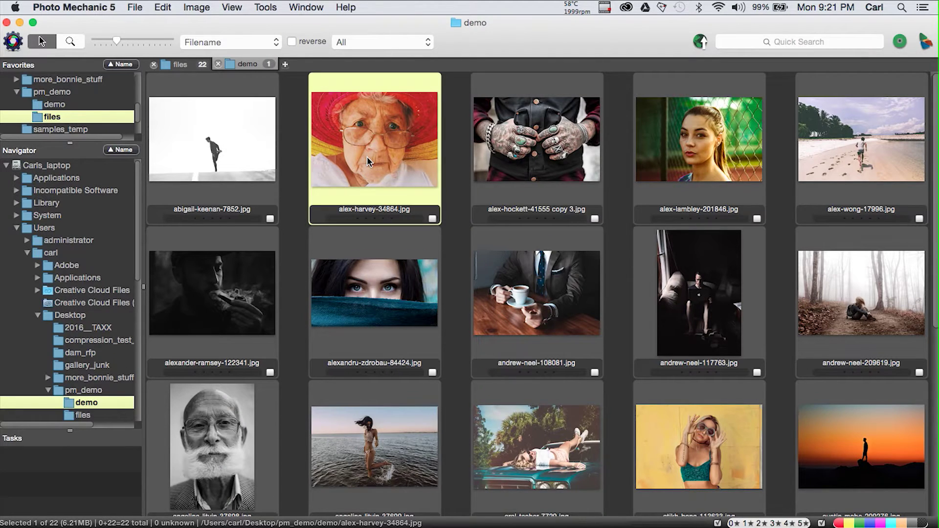
{"action": "left_click", "coordinate": [533, 161], "text": "super"}
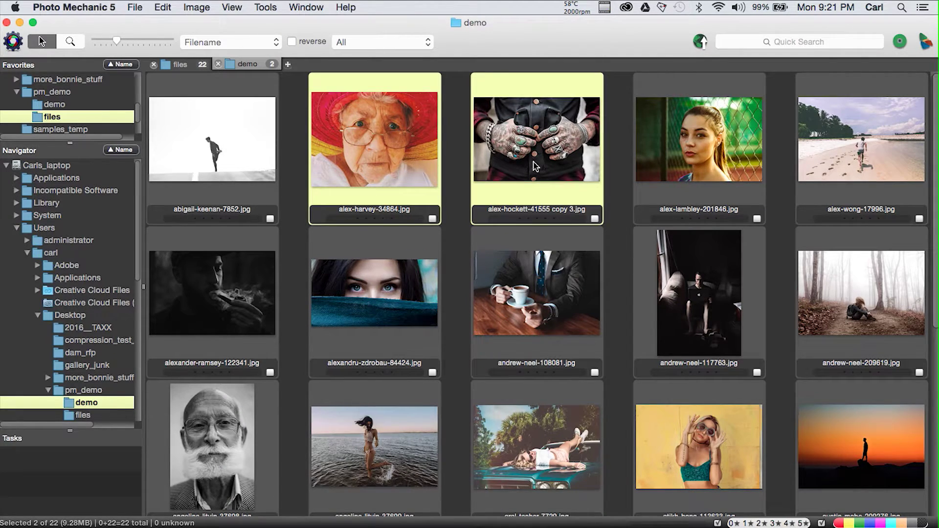
{"action": "left_click", "coordinate": [264, 8]}
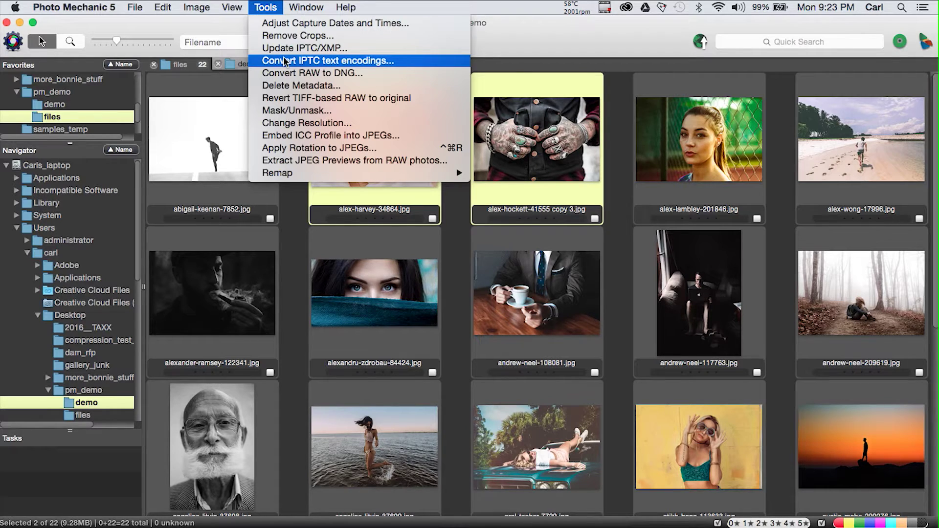
- In Delete Metadata, uncheck IPTC and XMP and check Exif, TIFF fields and ICC Profile
{"action": "left_click", "coordinate": [289, 86]}
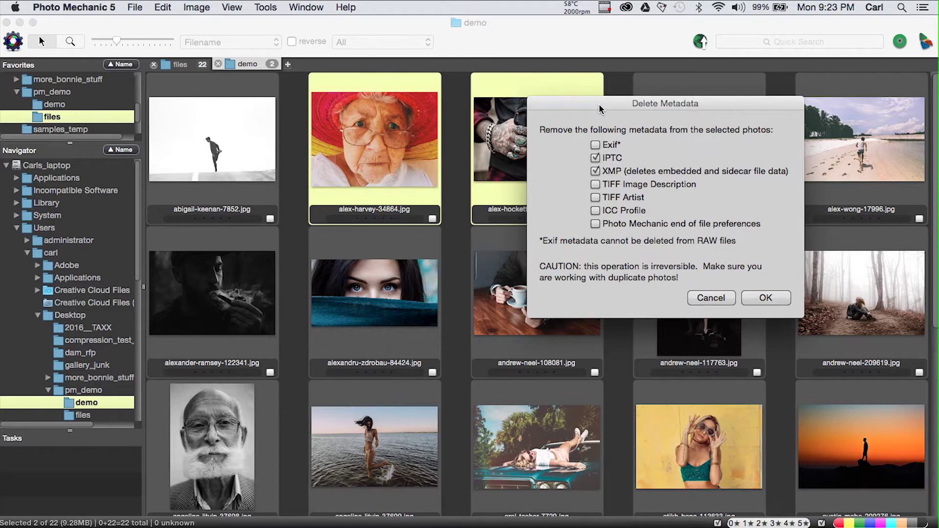
{"action": "left_click_drag", "start_coordinate": [601, 108], "coordinate": [406, 112]}
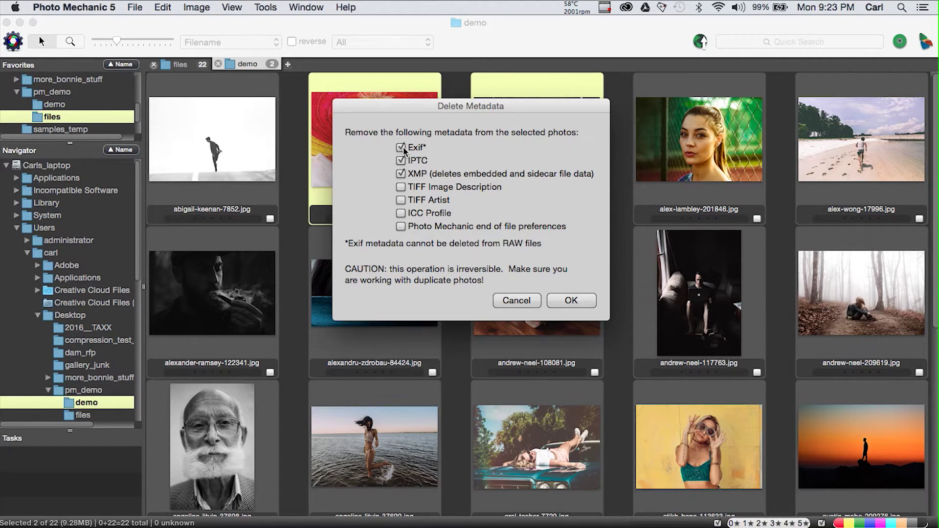
{"action": "left_click", "coordinate": [401, 161]}
{"action": "left_click", "coordinate": [401, 174]}
{"action": "left_click", "coordinate": [400, 213]}
- Cancel Delete Metadata and open Save As for the two selected photos (JPEG, quality 100)
{"action": "left_click", "coordinate": [513, 298]}
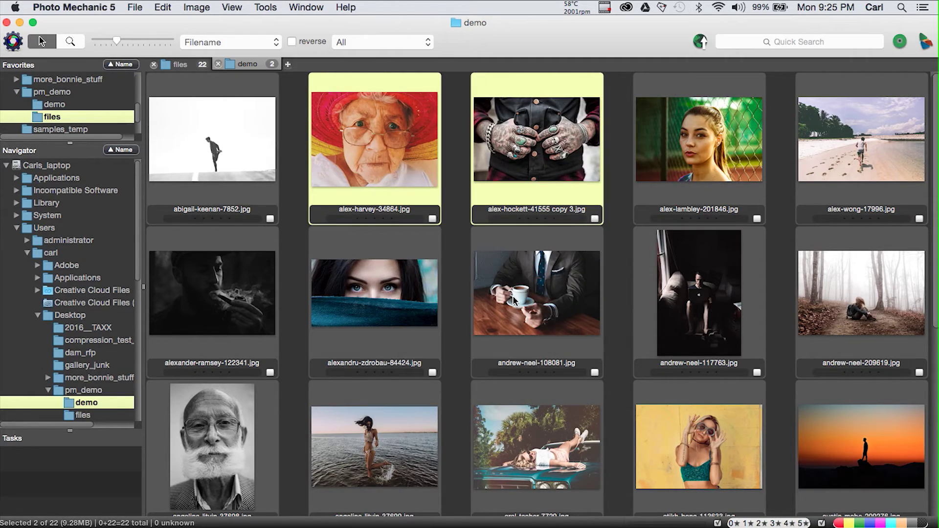
{"action": "right_click", "coordinate": [391, 142]}
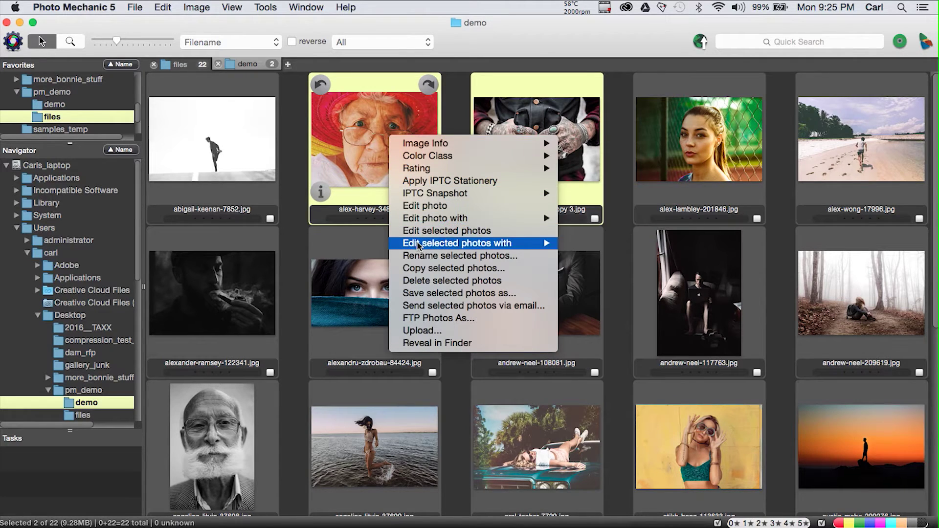
{"action": "left_click", "coordinate": [425, 294]}
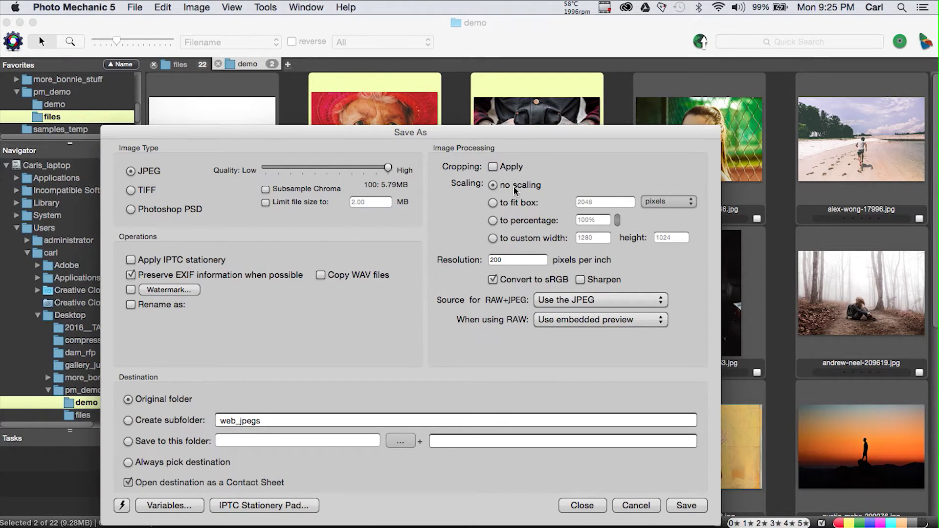
{"action": "left_click_drag", "start_coordinate": [534, 131], "coordinate": [623, 73]}
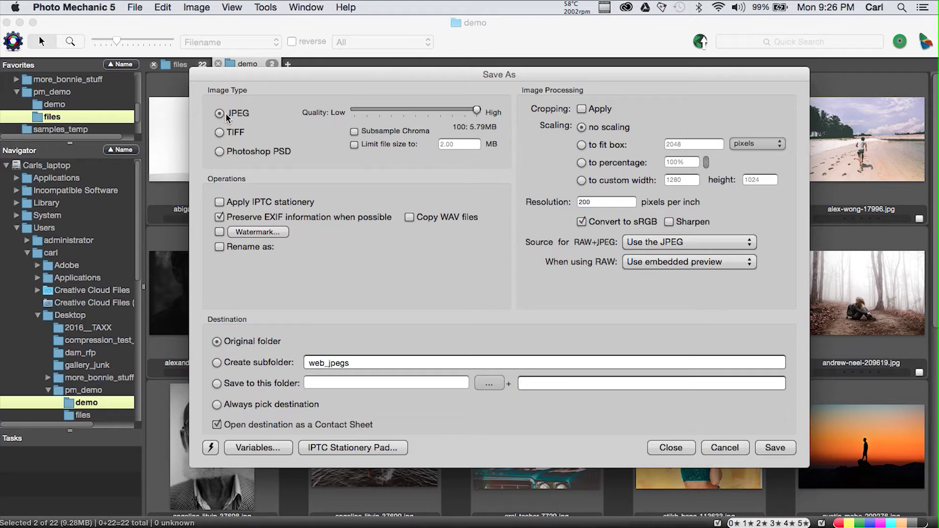
- Apply the 2048_web_jpegs preset: quality 78, 2048-pixel fit box, web_jpegs subfolder
{"action": "left_click", "coordinate": [211, 448]}
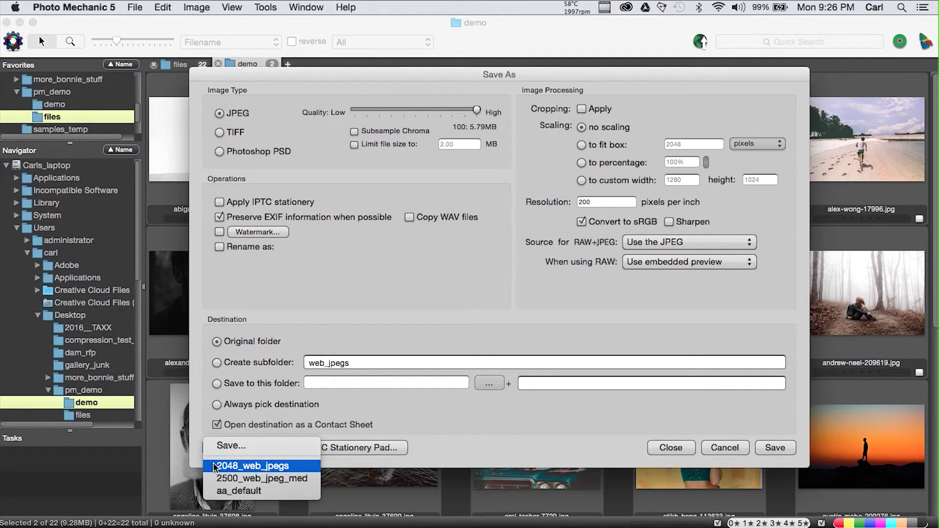
{"action": "left_click", "coordinate": [214, 466]}
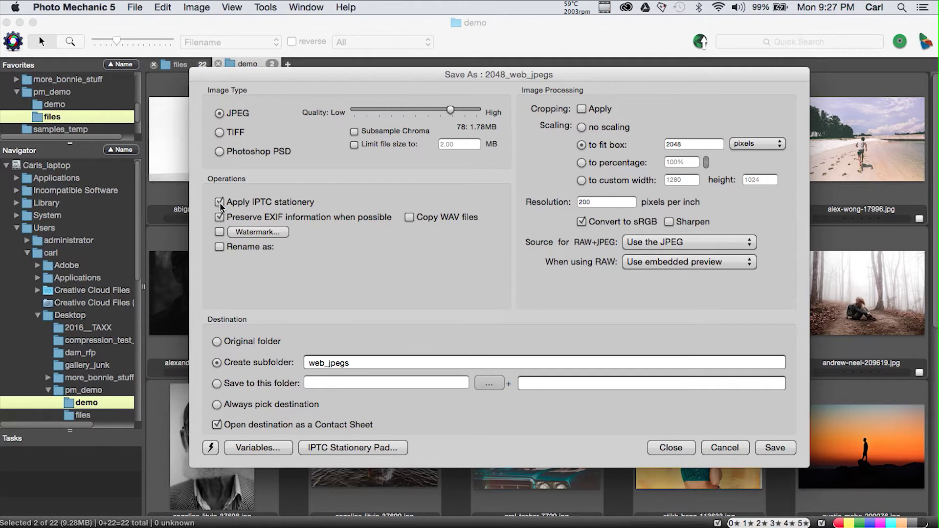
{"action": "left_click", "coordinate": [210, 448]}
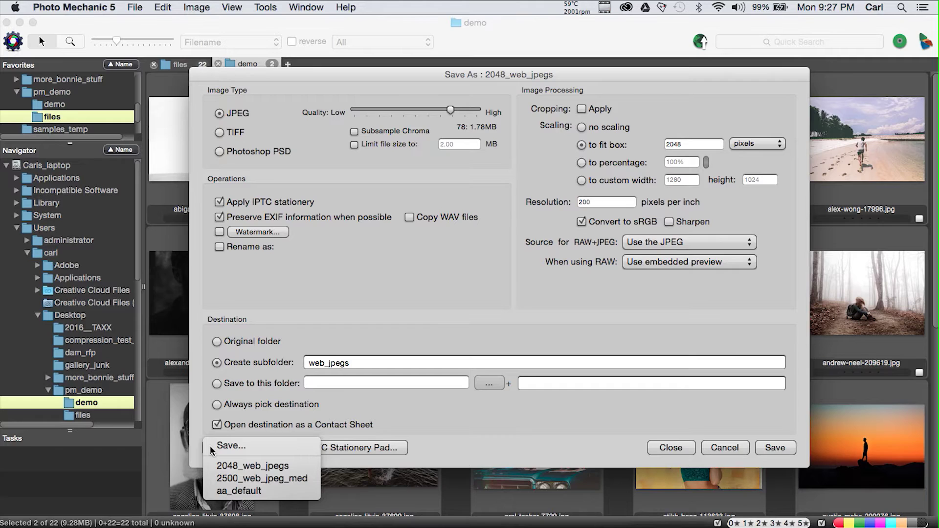
{"action": "left_click", "coordinate": [286, 309]}
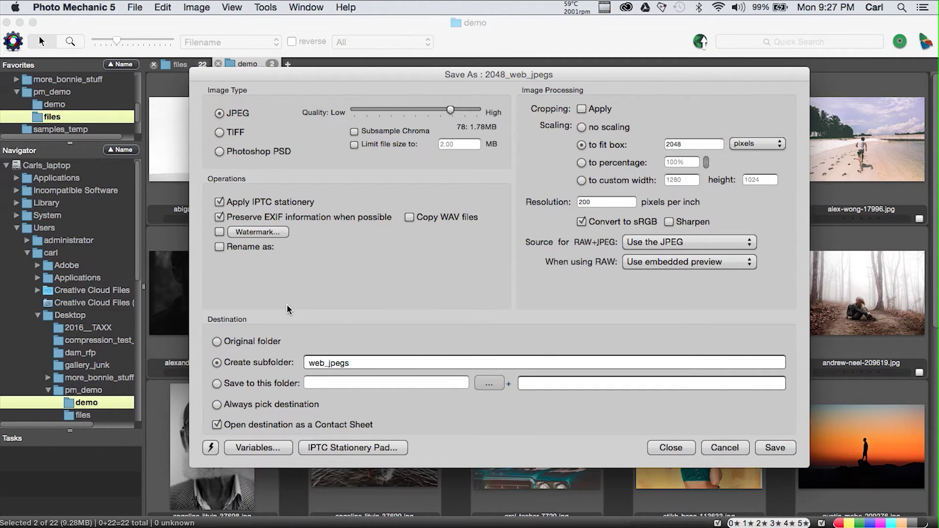
- Load the demo_rights_terms_web template into the IPTC Stationery Pad
{"action": "left_click", "coordinate": [335, 451]}
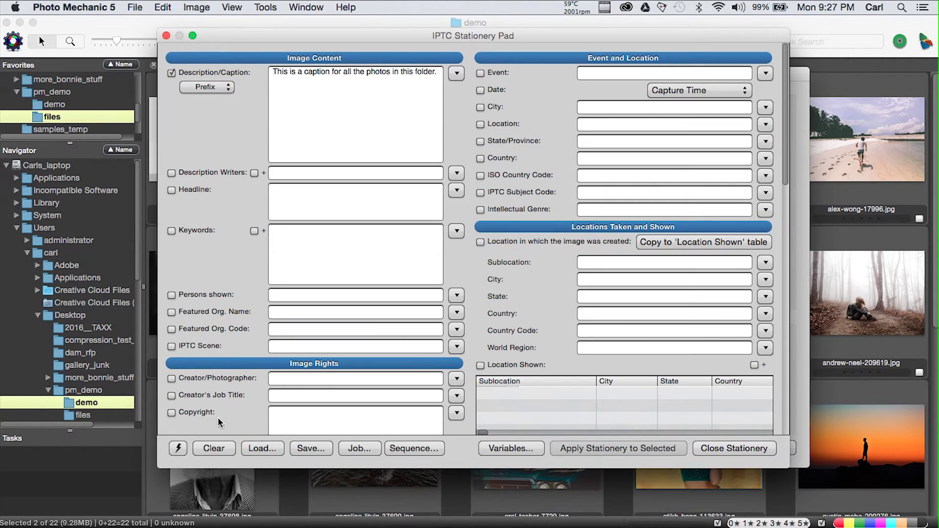
{"action": "left_click", "coordinate": [178, 448]}
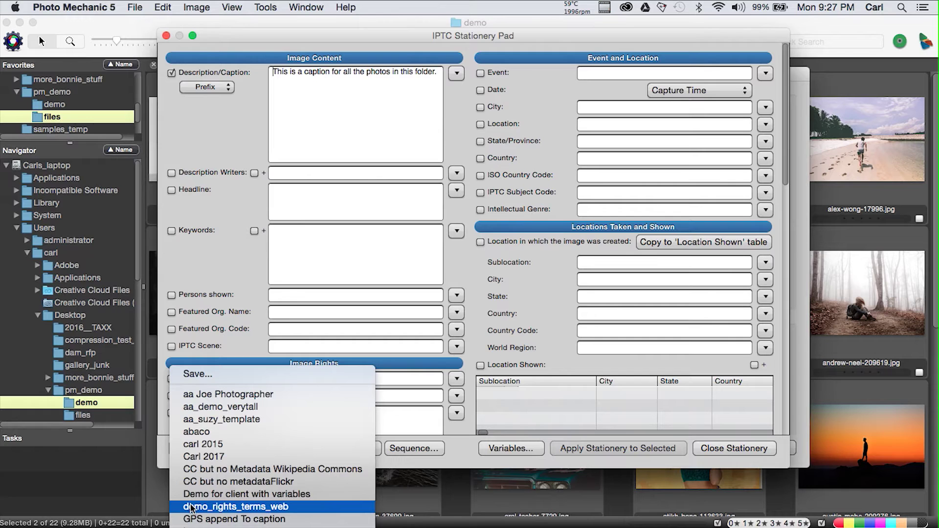
{"action": "left_click", "coordinate": [191, 507]}
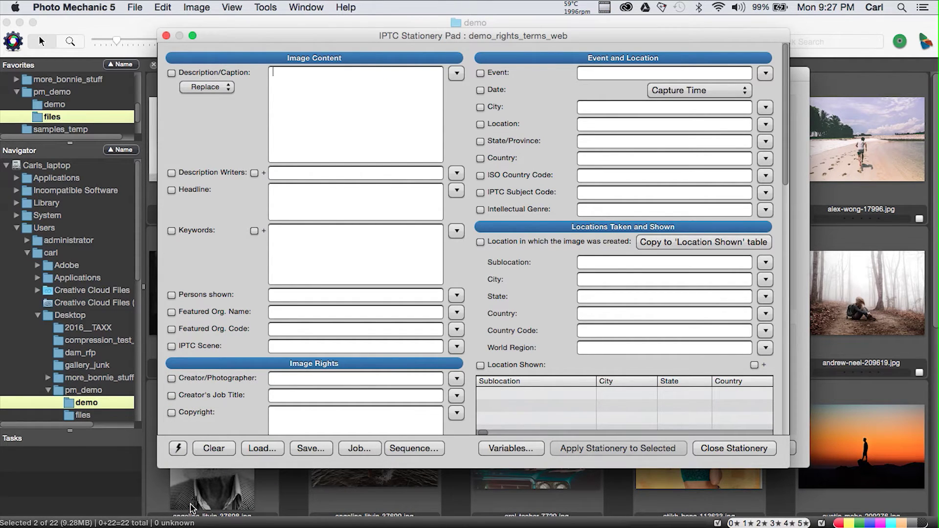
- End the Rights Usage Terms sentence with a period and close the Stationery Pad
{"action": "scroll", "coordinate": [258, 410], "scroll_direction": "down", "scroll_amount": 5}
{"action": "scroll", "coordinate": [259, 404], "scroll_direction": "down", "scroll_amount": 5}
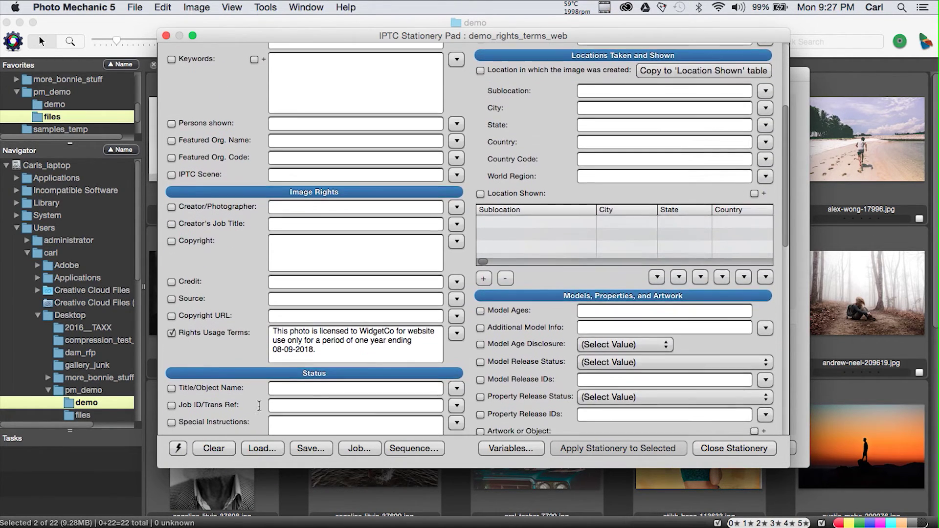
{"action": "scroll", "coordinate": [259, 410], "scroll_direction": "down", "scroll_amount": 2}
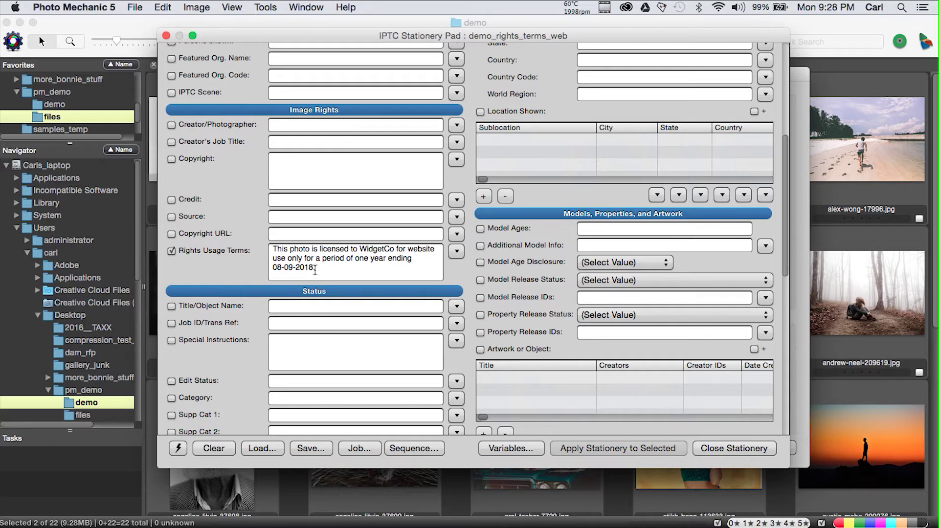
{"action": "type", "text": "."}
{"action": "left_click", "coordinate": [738, 447]}
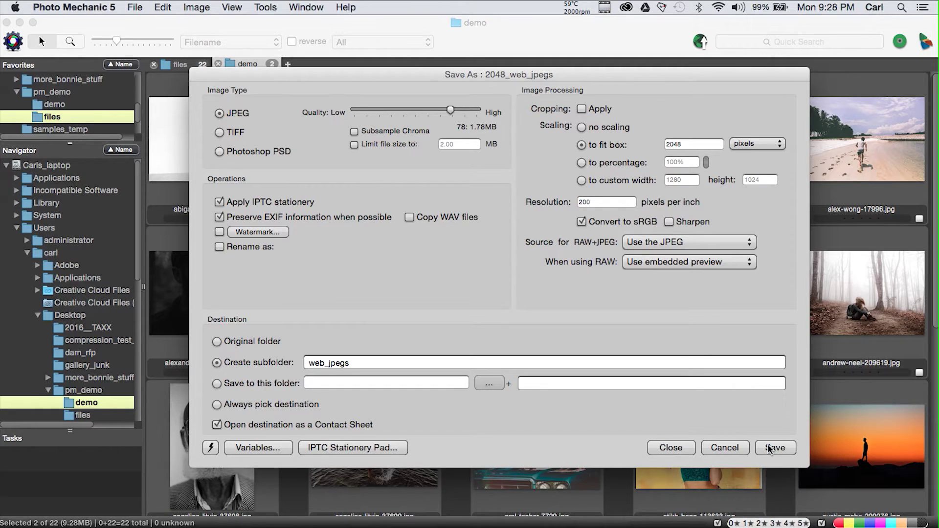
- Cancel the save, then upload the selected photos with FTP Photos As..., keeping FTP on the Tux connection
{"action": "left_click", "coordinate": [734, 448]}
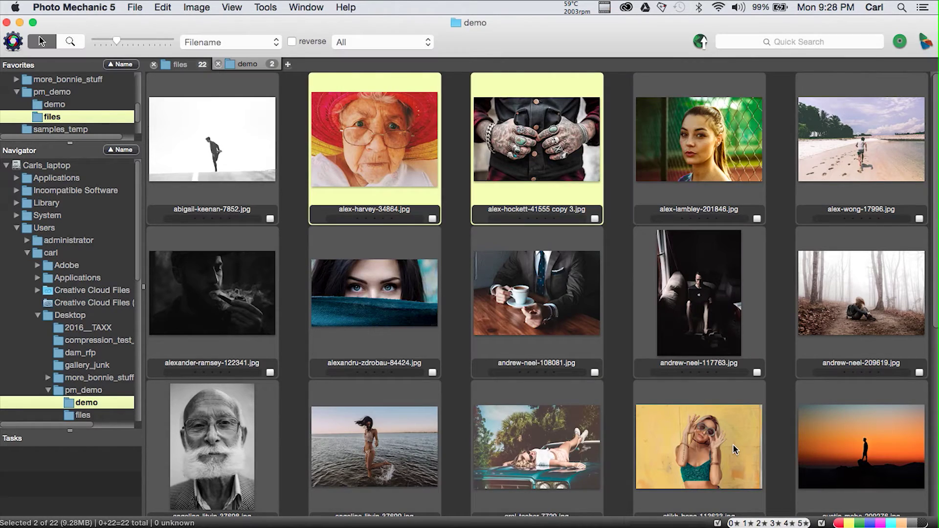
{"action": "right_click", "coordinate": [370, 157]}
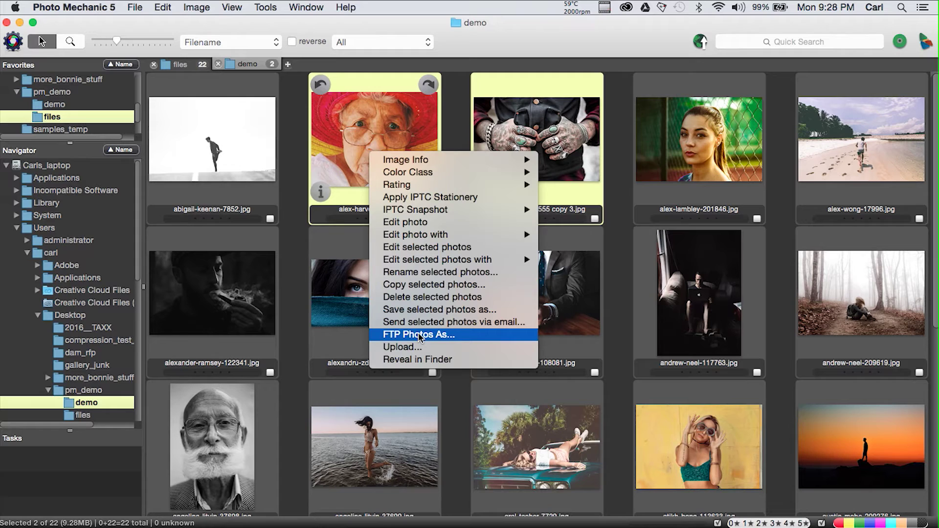
{"action": "left_click", "coordinate": [420, 337]}
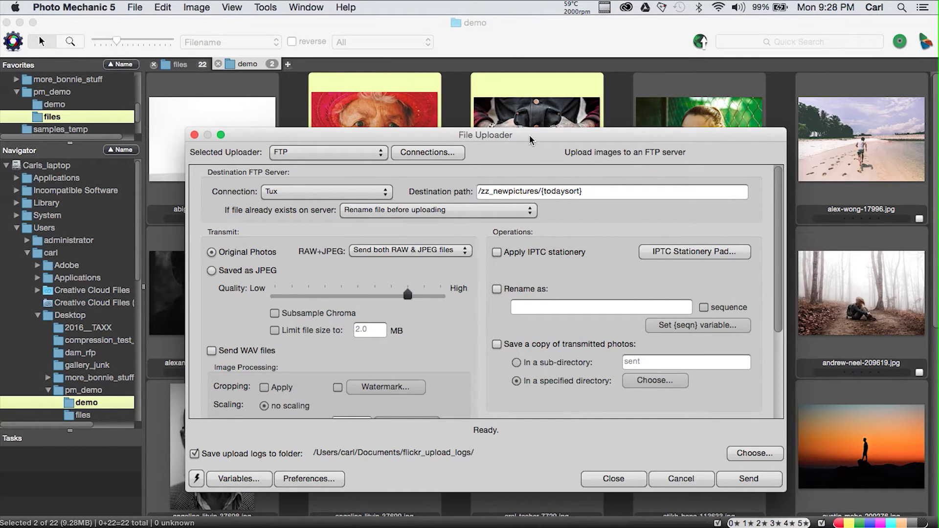
{"action": "left_click_drag", "start_coordinate": [530, 139], "coordinate": [515, 96]}
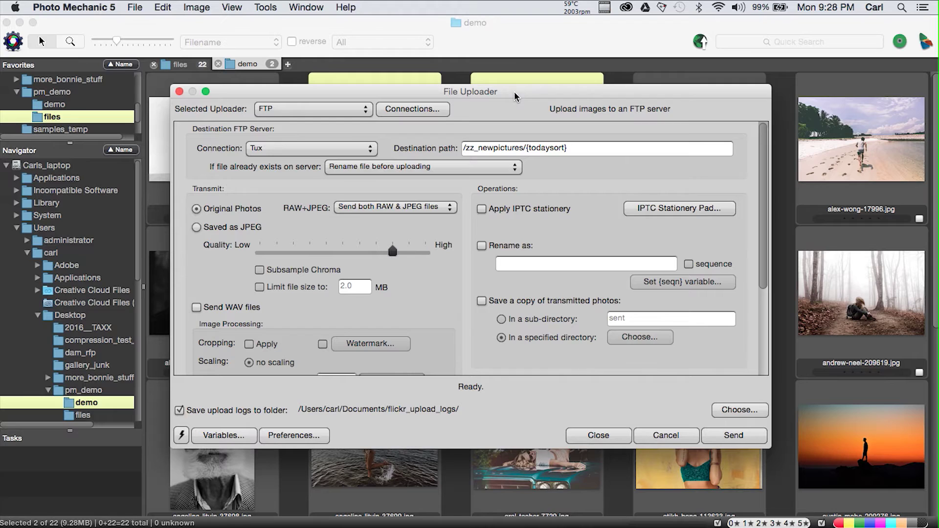
{"action": "left_click", "coordinate": [366, 111]}
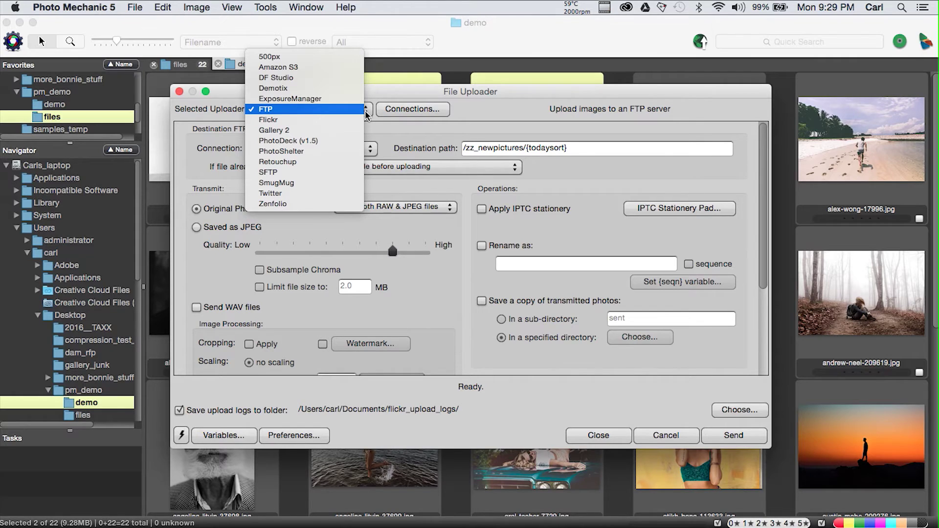
{"action": "left_click", "coordinate": [496, 112]}
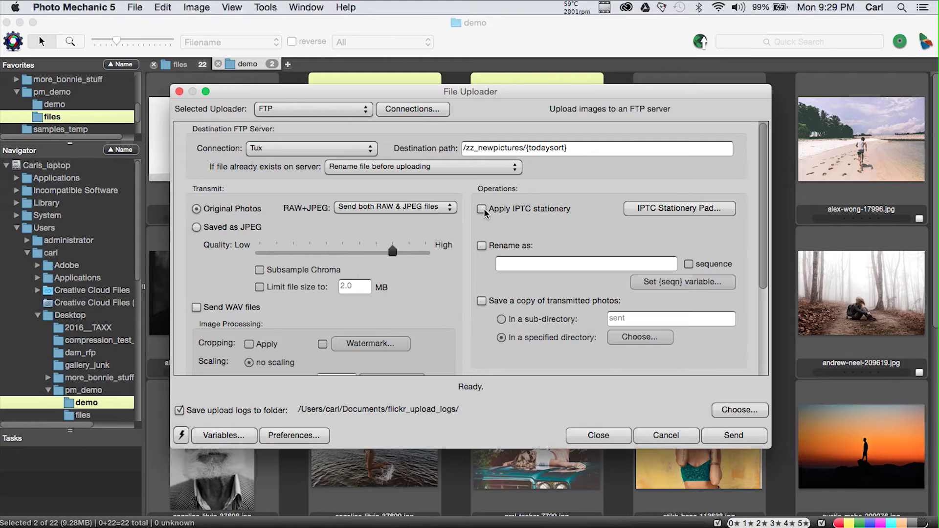
- Briefly enable and view IPTC stationery for the upload, then turn it back off
{"action": "left_click", "coordinate": [484, 211]}
{"action": "left_click", "coordinate": [680, 209]}
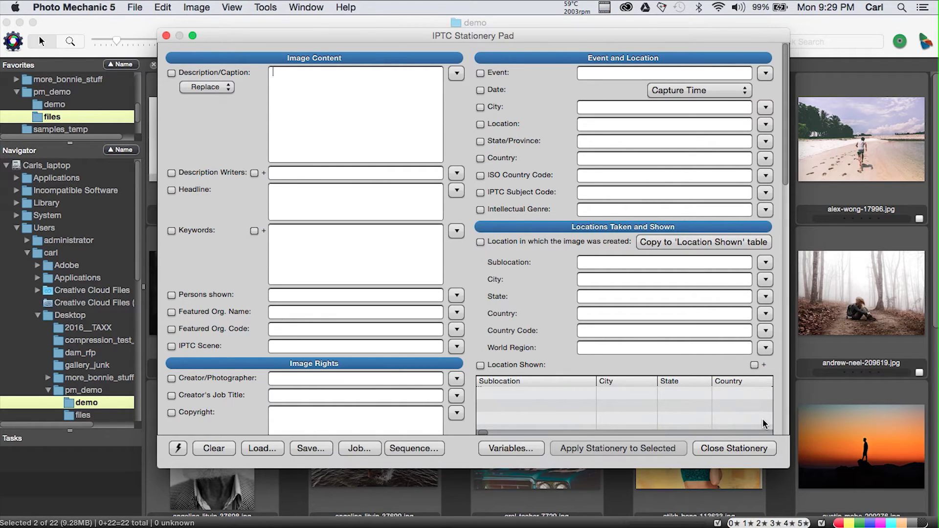
{"action": "left_click", "coordinate": [743, 449]}
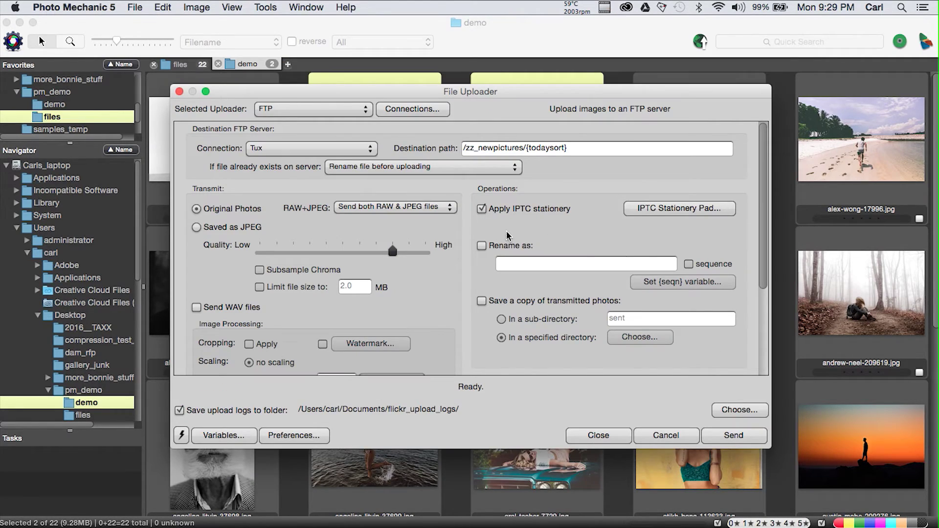
{"action": "left_click", "coordinate": [482, 209]}
- Cancel the uploader, then load the aa_default preset in Save selected photos as... and dismiss it
{"action": "left_click", "coordinate": [667, 436]}
{"action": "right_click", "coordinate": [411, 169]}
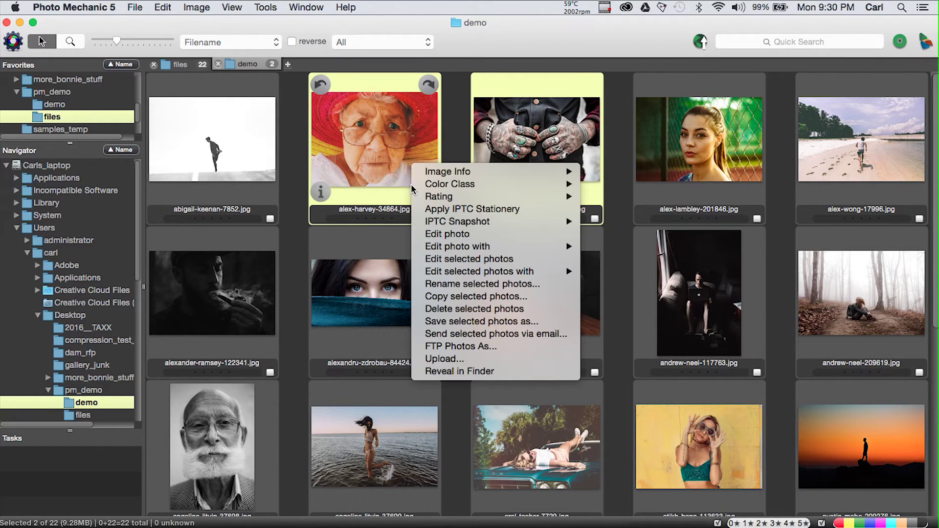
{"action": "left_click", "coordinate": [436, 321]}
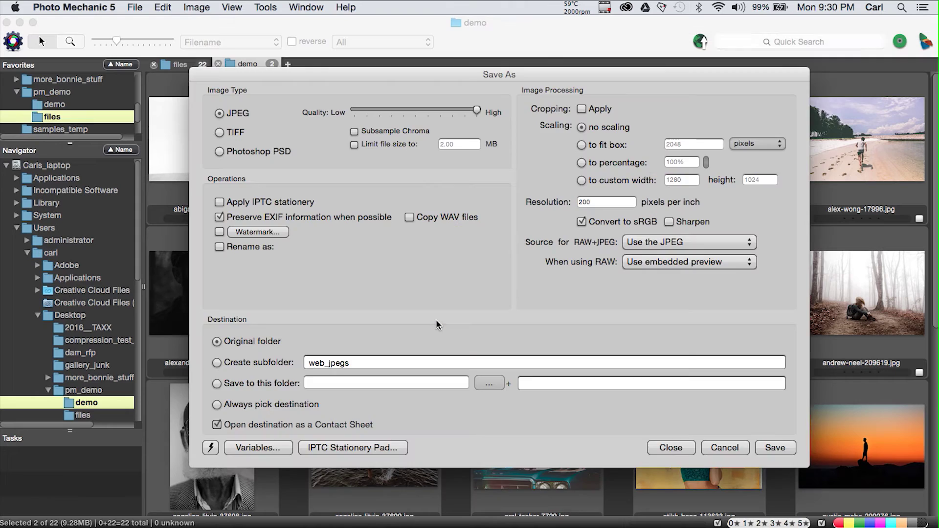
{"action": "left_click", "coordinate": [210, 447]}
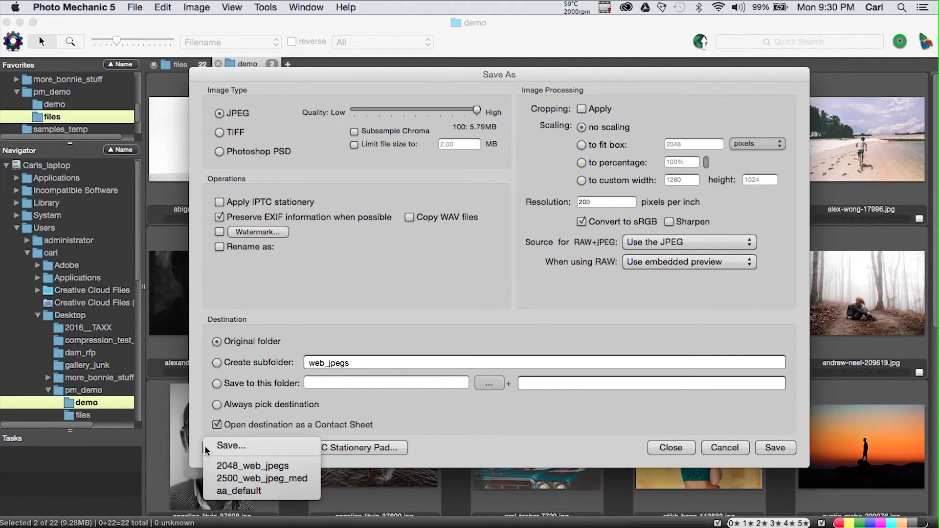
{"action": "left_click", "coordinate": [227, 492]}
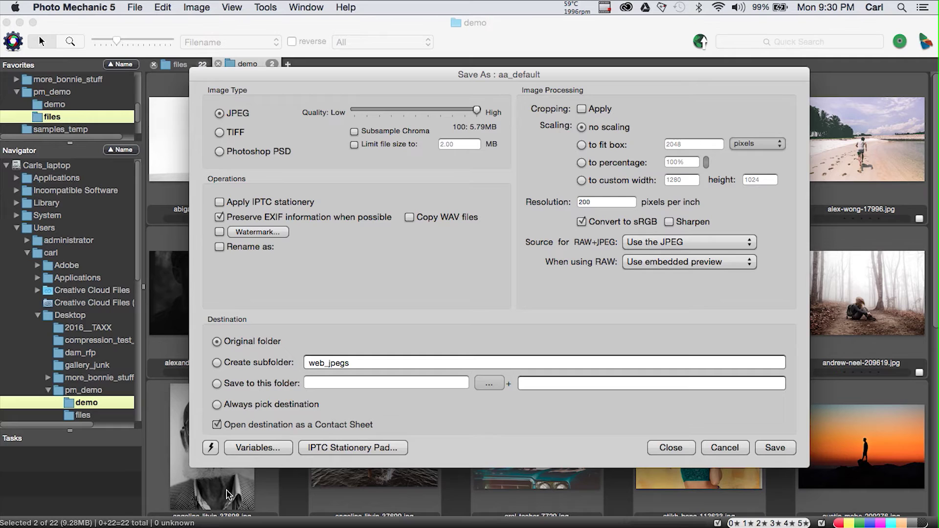
{"action": "key", "text": "Escape"}
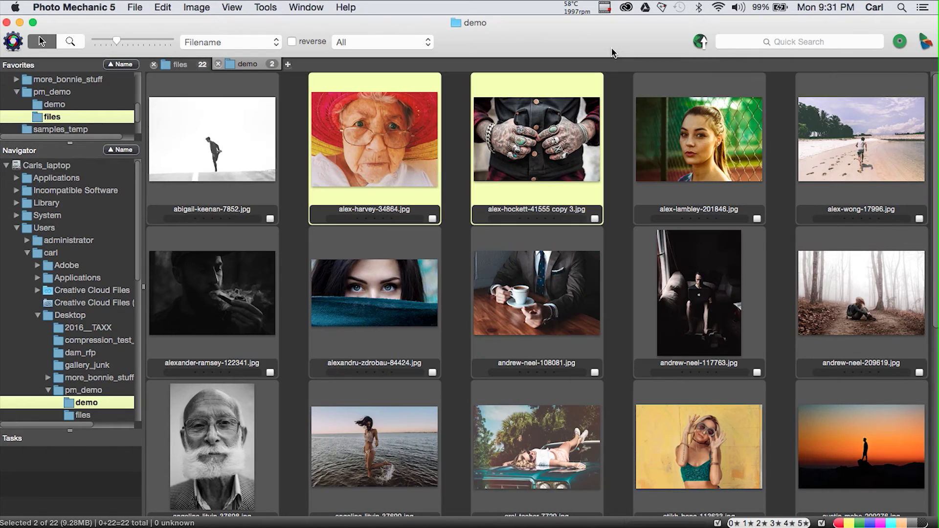
- Show the Edit > Settings submenu with autocomplete, code replacement, GPS home and variable options
{"action": "left_click", "coordinate": [163, 7]}
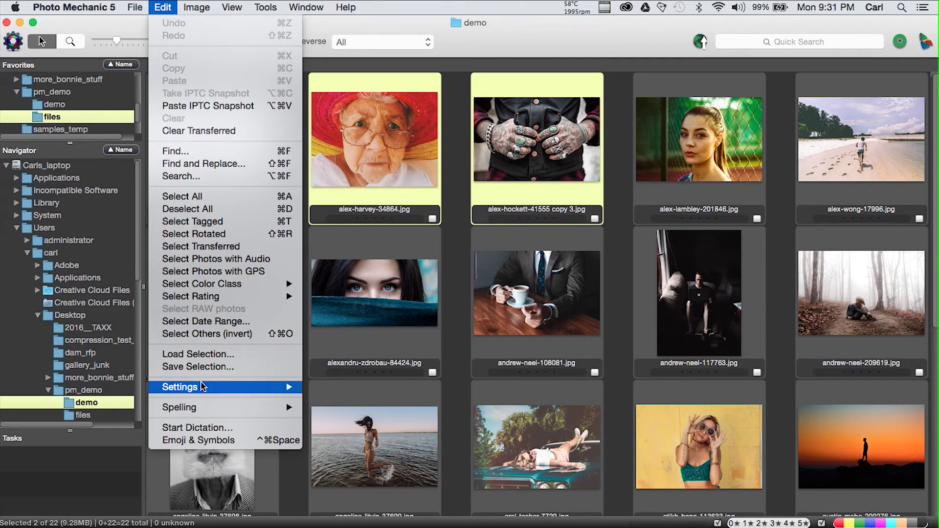
{"action": "mouse_move", "coordinate": [204, 393]}
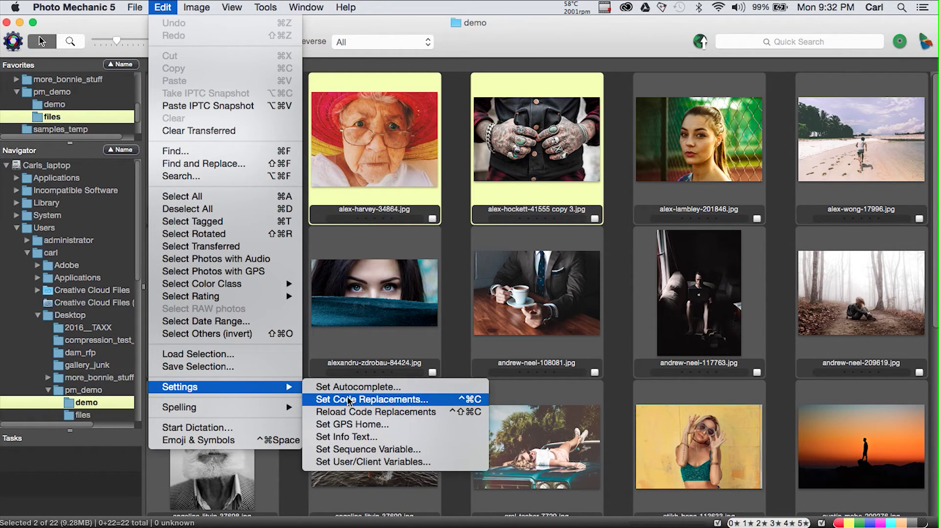
- Open Set Code Replacements to view the pm_code_repl_example.txt replacement file
{"action": "left_click", "coordinate": [350, 400]}
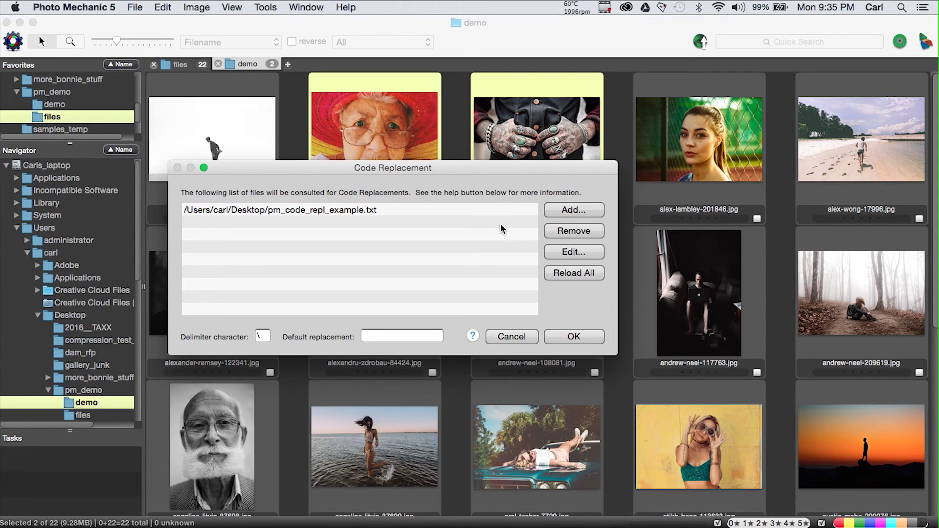
- Cancel Code Replacement, browse the Edit > Settings submenu again, then dismiss it and deselect the photos
{"action": "left_click", "coordinate": [512, 336]}
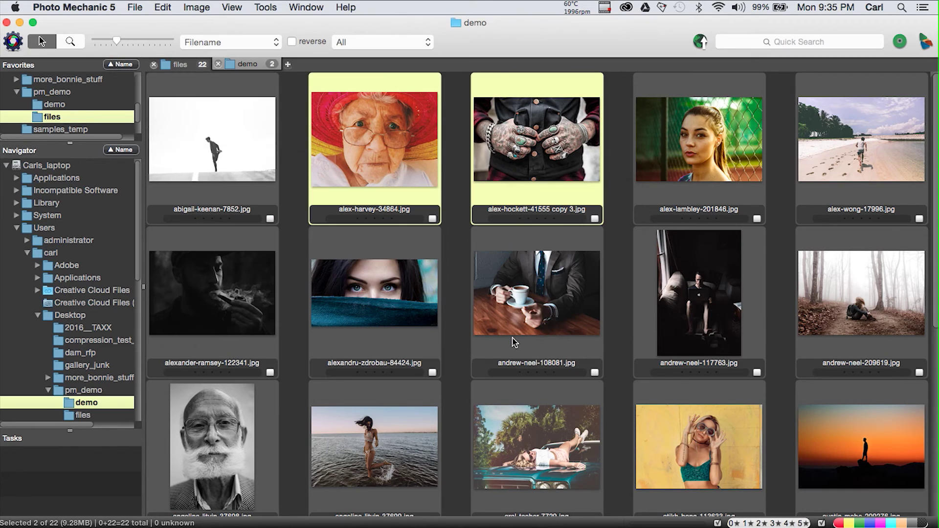
{"action": "left_click", "coordinate": [163, 7]}
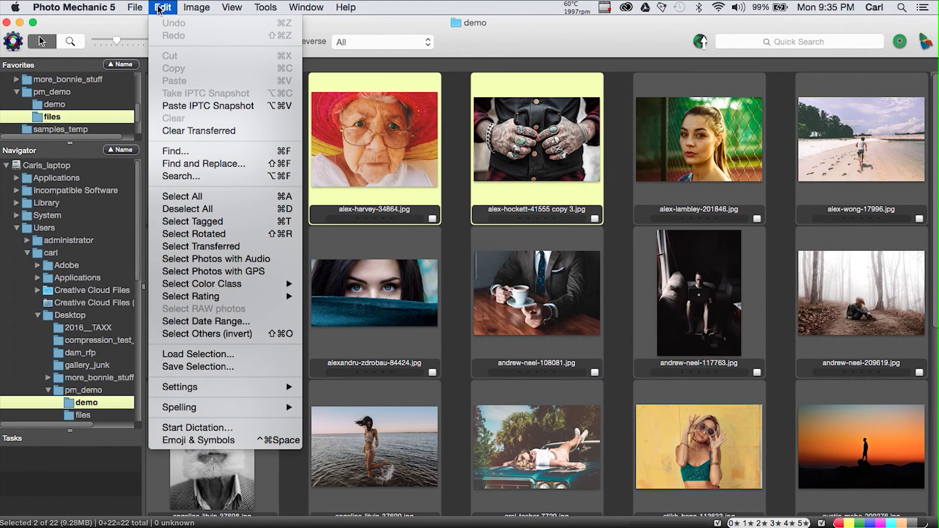
{"action": "mouse_move", "coordinate": [237, 388]}
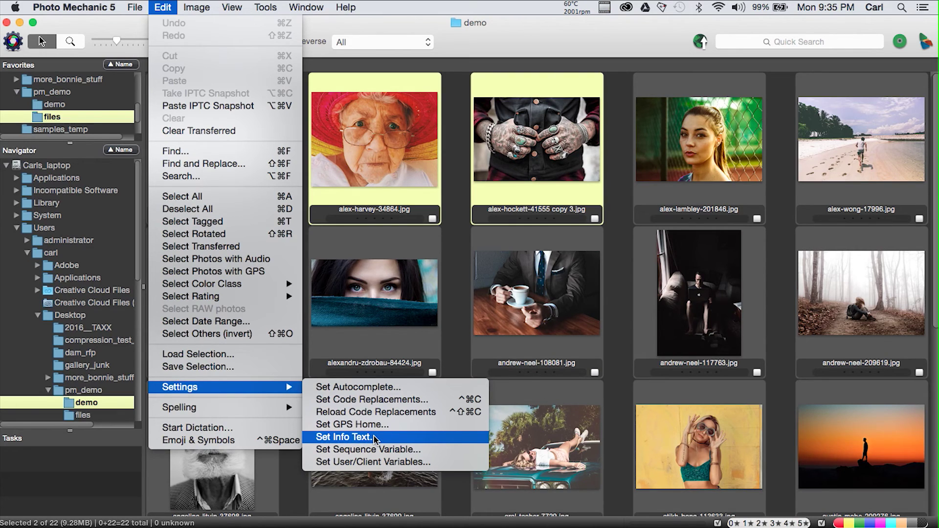
{"action": "left_click", "coordinate": [461, 234]}
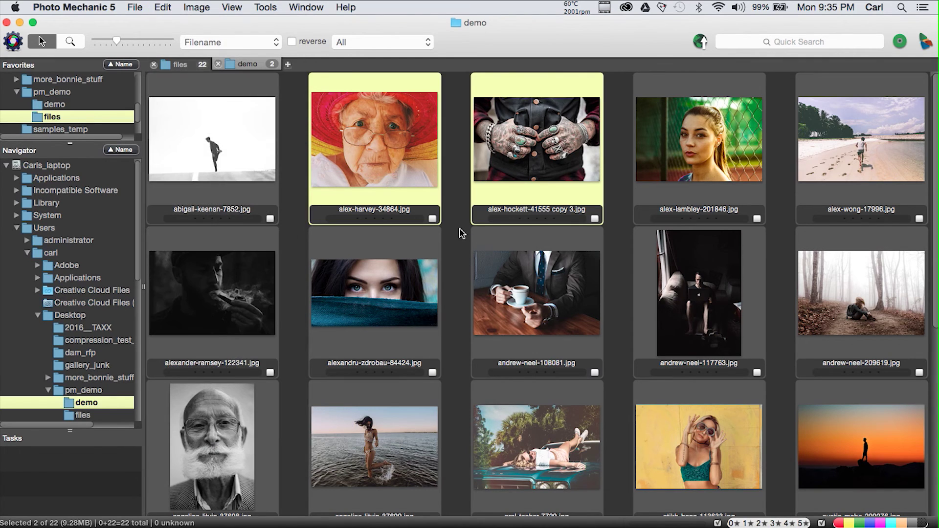
{"action": "left_click", "coordinate": [462, 233]}
- Preview alex-harvey-34864.jpg full size, close the preview, and reopen the Edit menu
{"action": "double_click", "coordinate": [423, 194]}
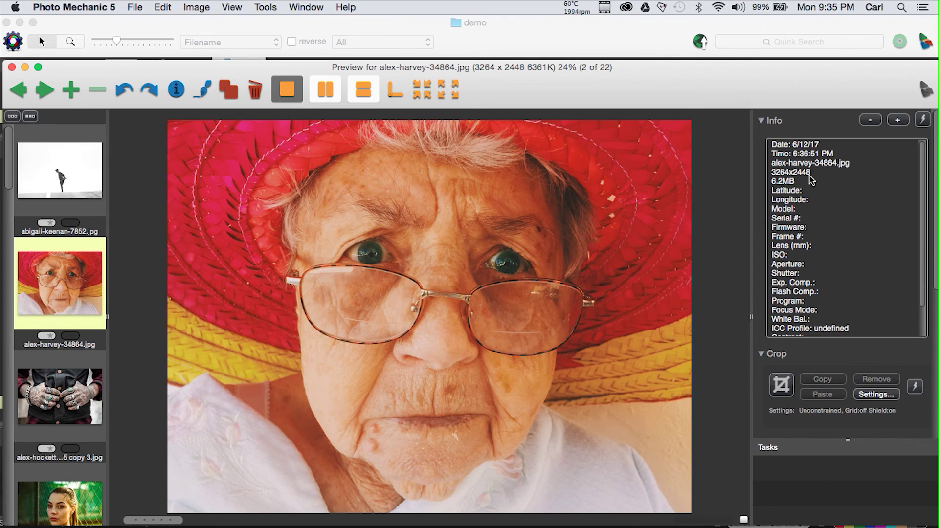
{"action": "left_click", "coordinate": [11, 67]}
{"action": "left_click", "coordinate": [161, 9]}
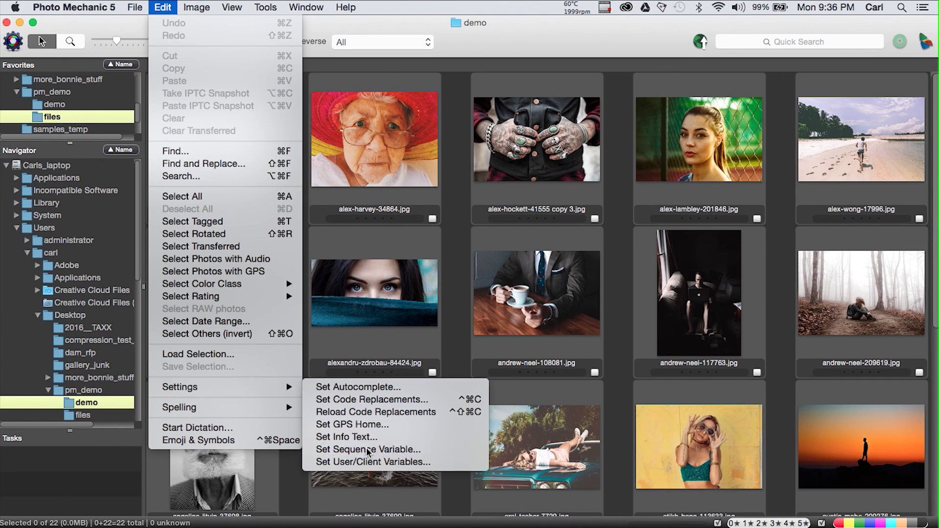
- Open and cancel Set Sequence Variable, then open the User/Client Variables showing 'Demo client job'
{"action": "left_click", "coordinate": [368, 449]}
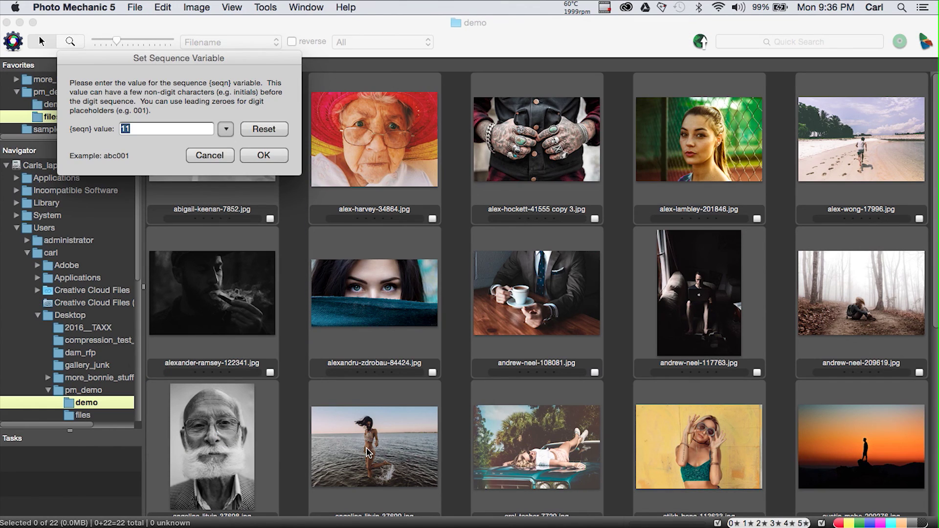
{"action": "left_click", "coordinate": [210, 155]}
{"action": "left_click", "coordinate": [163, 7]}
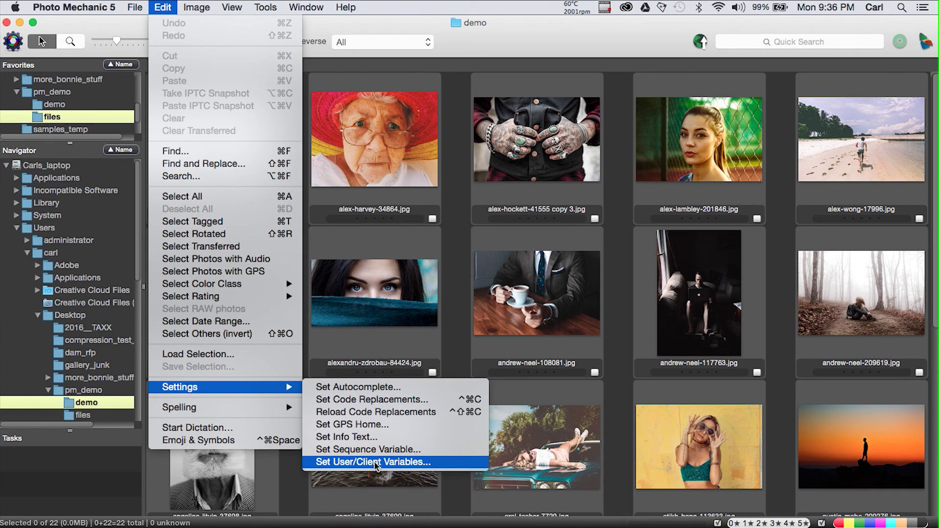
{"action": "left_click", "coordinate": [376, 463]}
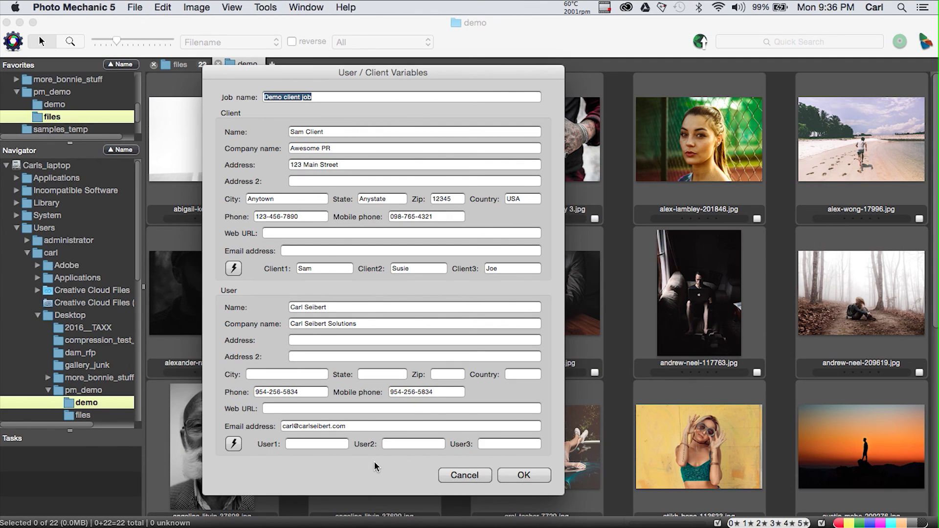
- Cancel the User / Client Variables dialog without changes
{"action": "left_click", "coordinate": [457, 478]}
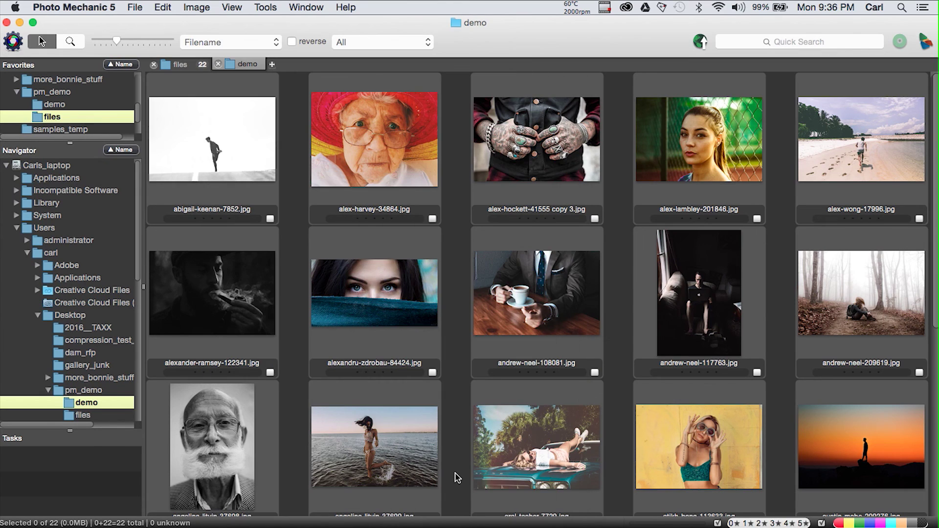